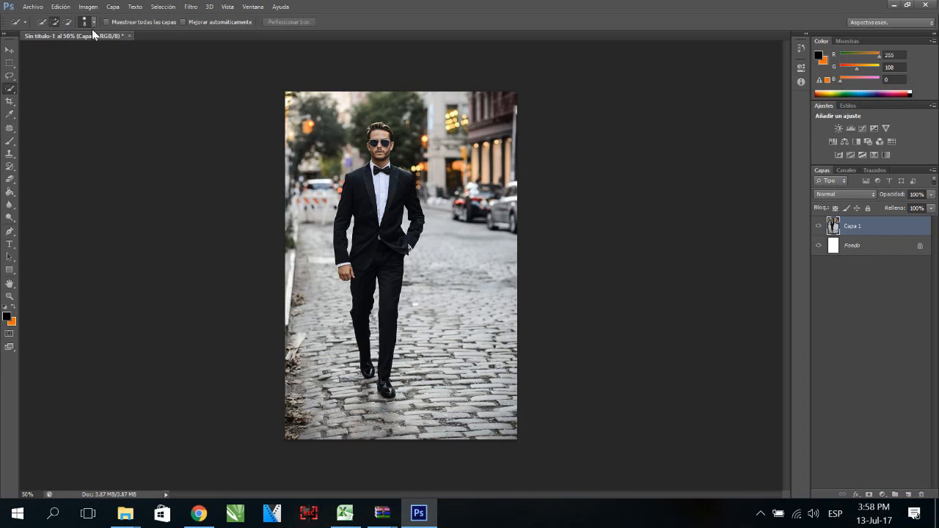
Select the man in the suit with the Quick Selection tool, using a 24 px brush.
left_click(88, 22)
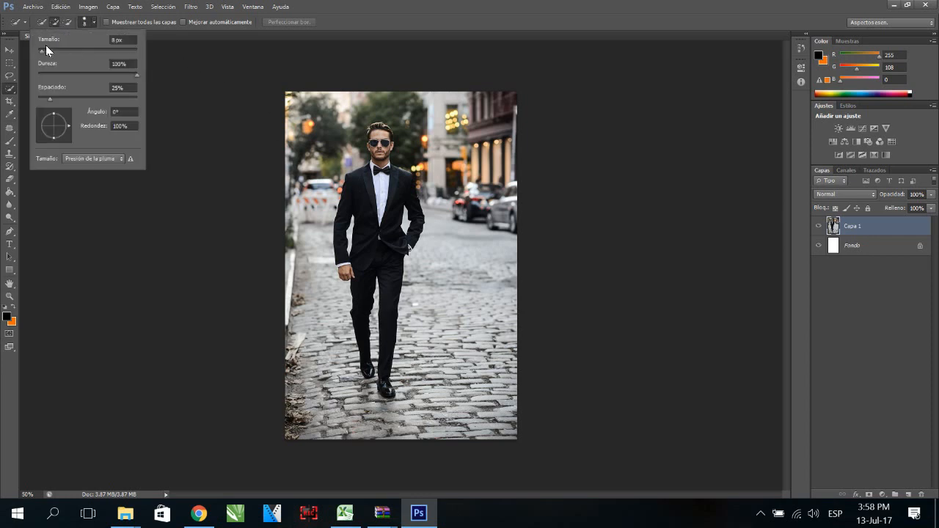
left_click_drag(45, 44, 49, 50)
left_click(376, 193)
left_click_drag(370, 203, 383, 284)
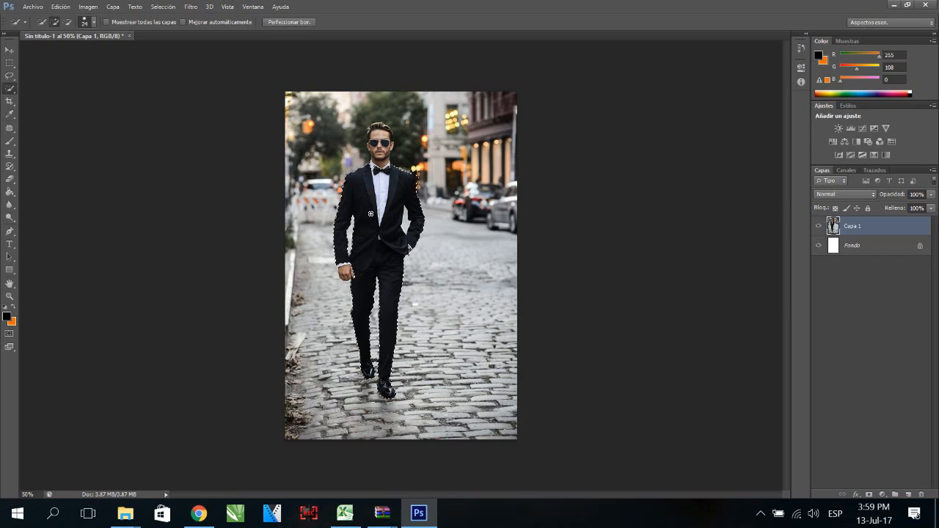
scroll(390, 120, "up", 1)
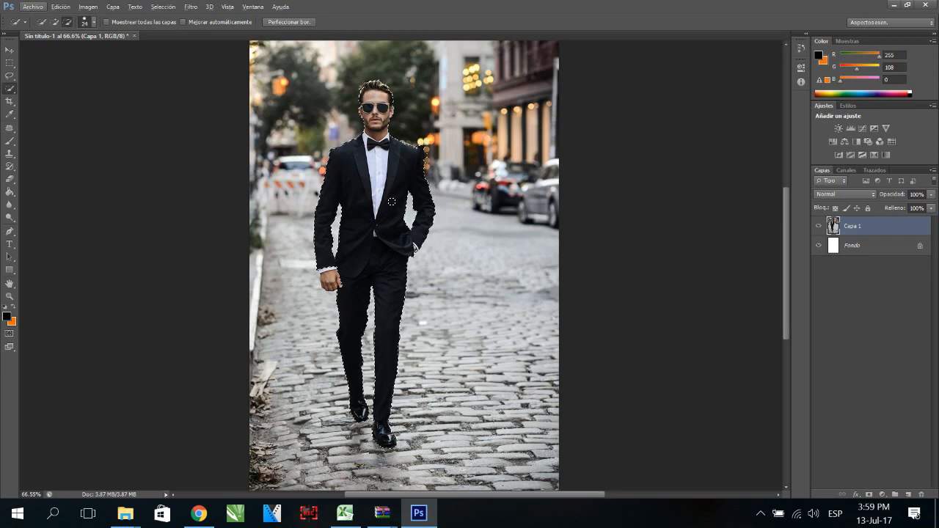
key("ctrl+minus")
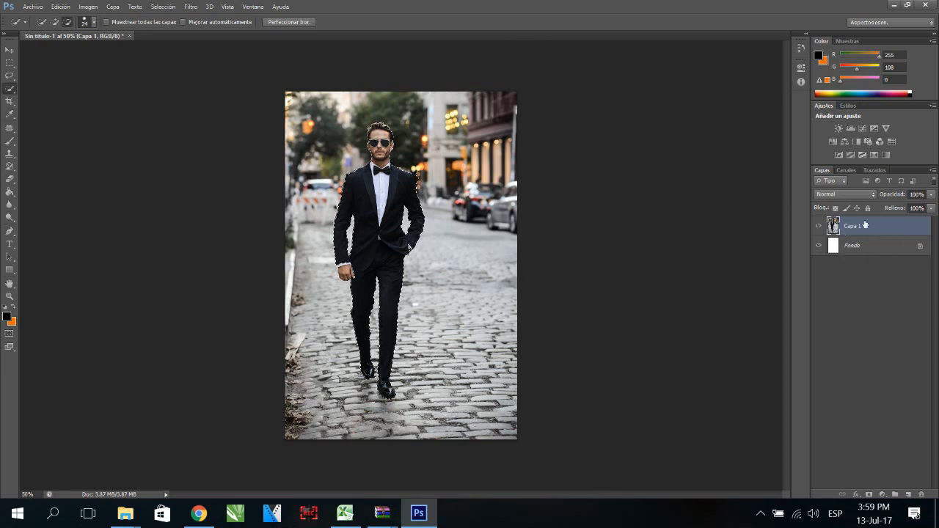
Copy the selected man to a new layer and inspect the cutout by briefly hiding the photo layer Capa 1.
key("ctrl+j")
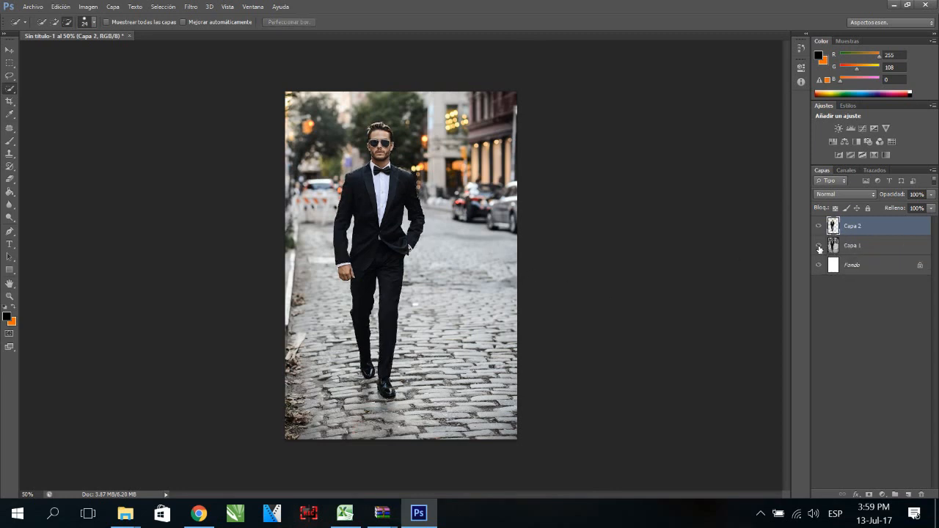
left_click(818, 247)
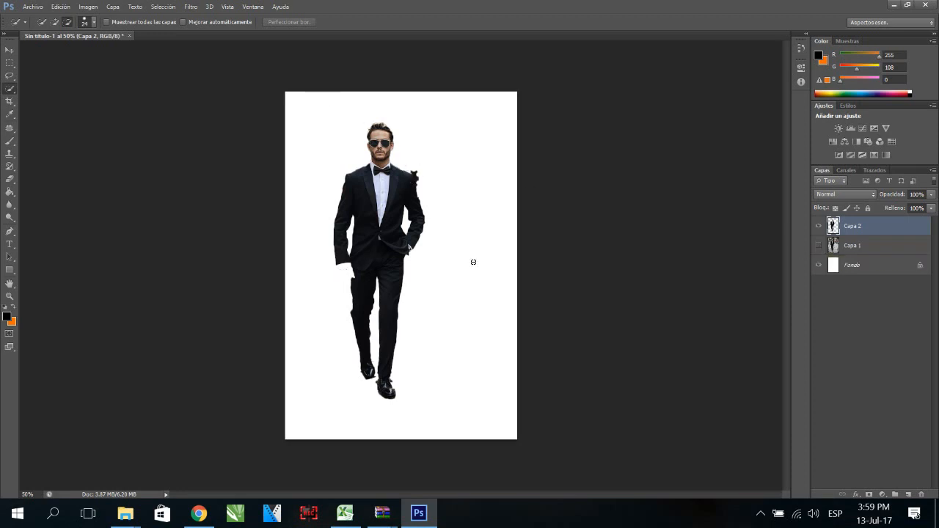
left_click(819, 246)
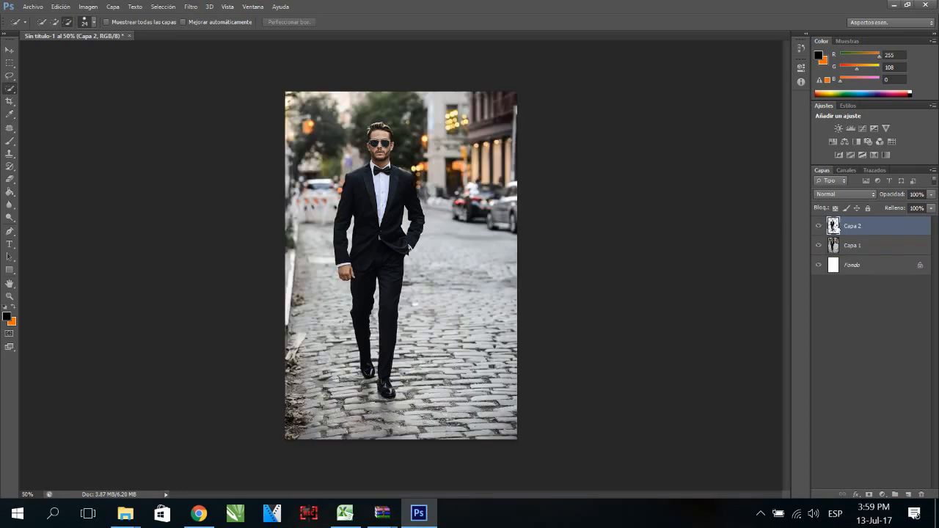
left_click(871, 247)
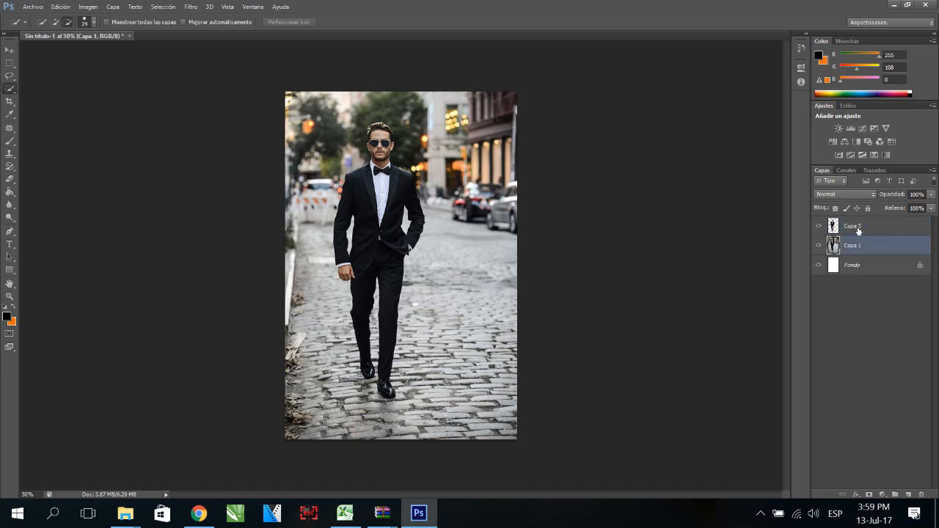
left_click(859, 228)
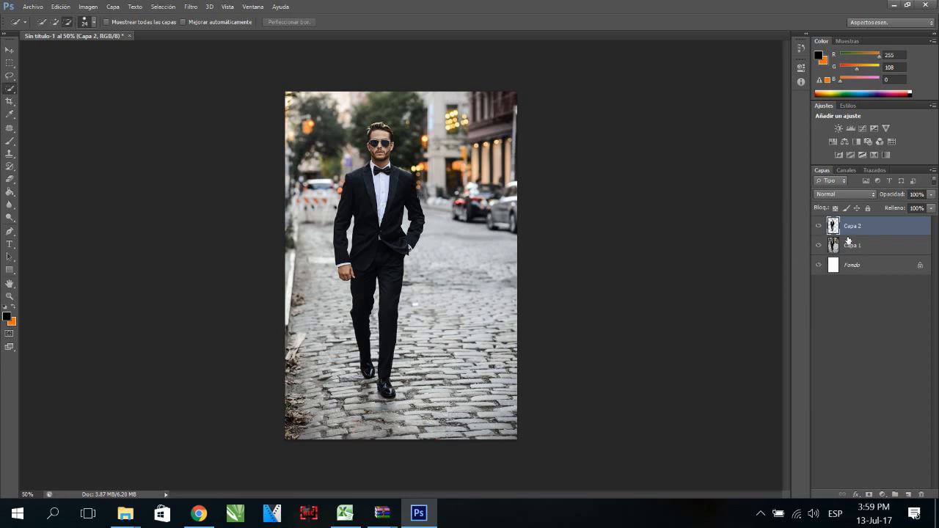
Try moving the Capa 2 cutout beside the original man, and undo the move.
left_click(10, 50)
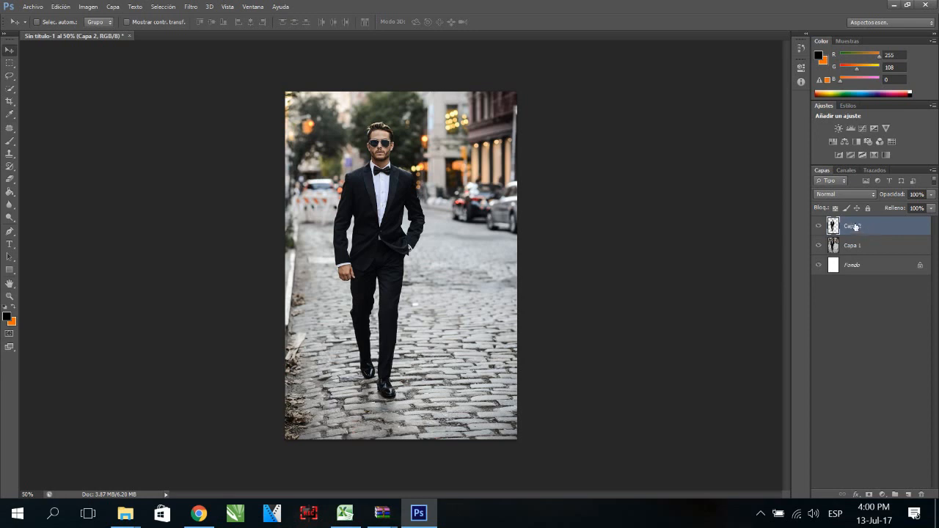
left_click_drag(379, 238, 445, 226)
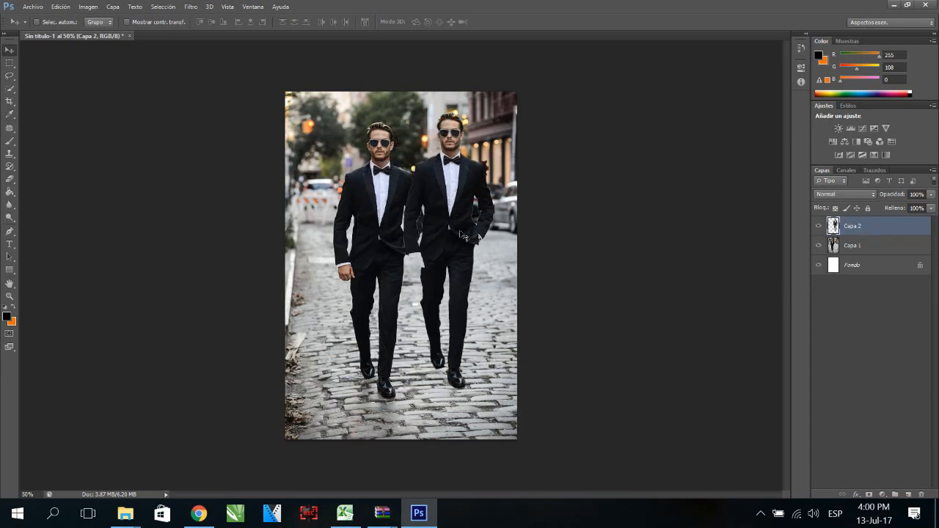
key("ctrl+z")
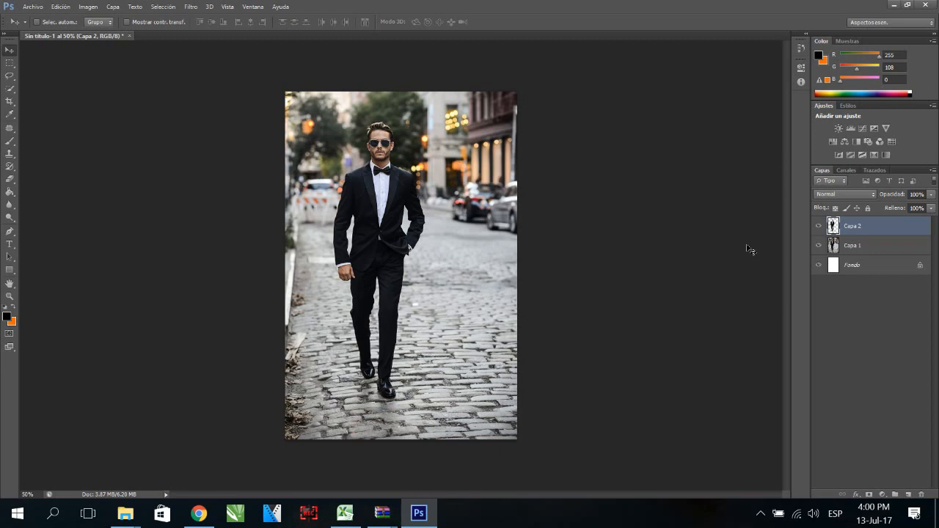
left_click(852, 246)
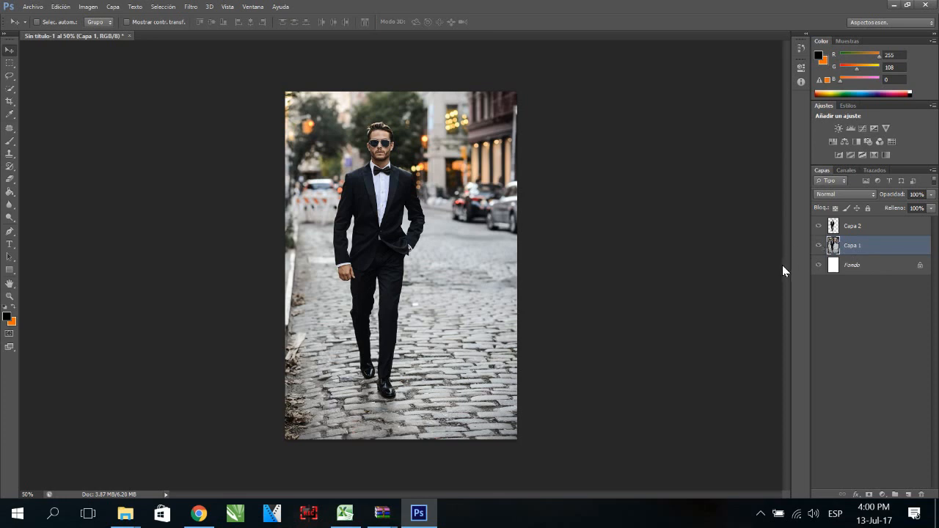
Add a drop shadow to the Capa 2 cutout, cast to the man's side at -162° and 39 px distance.
left_click(858, 228)
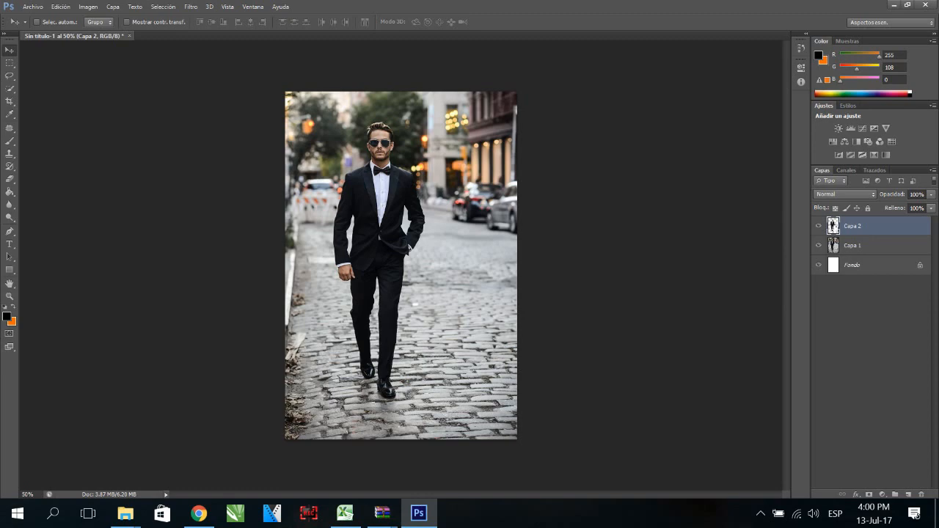
double_click(832, 228)
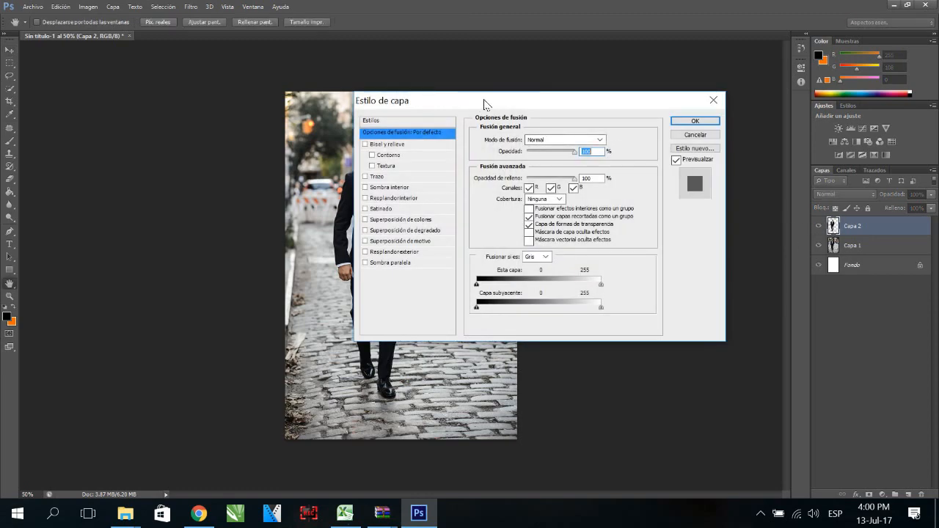
left_click_drag(482, 100, 643, 41)
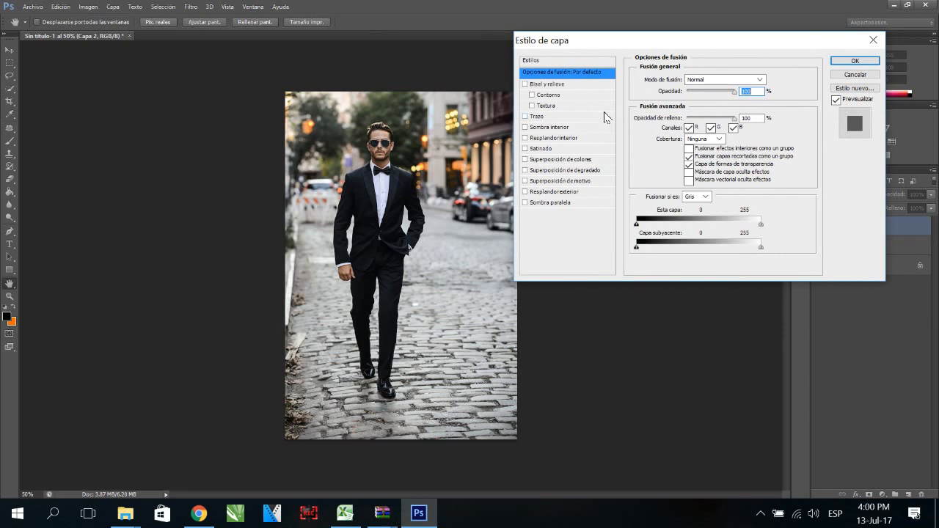
left_click(562, 204)
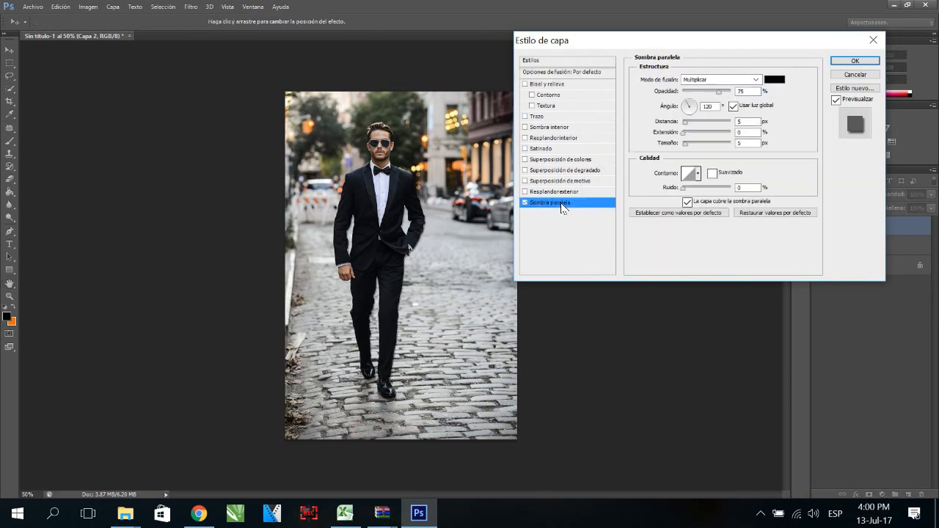
left_click_drag(640, 41, 558, 11)
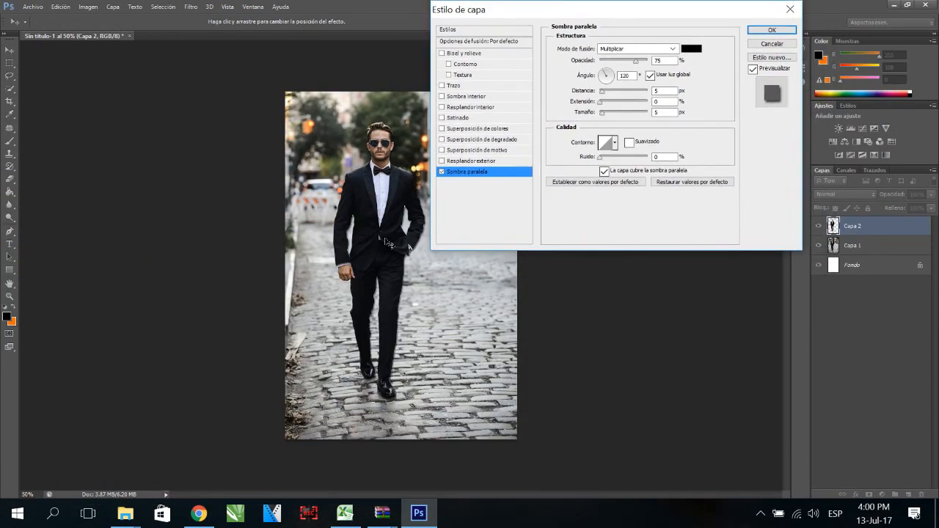
mouse_move(402, 272)
left_mouse_down()
mouse_move(421, 295)
mouse_move(405, 278)
left_mouse_up()
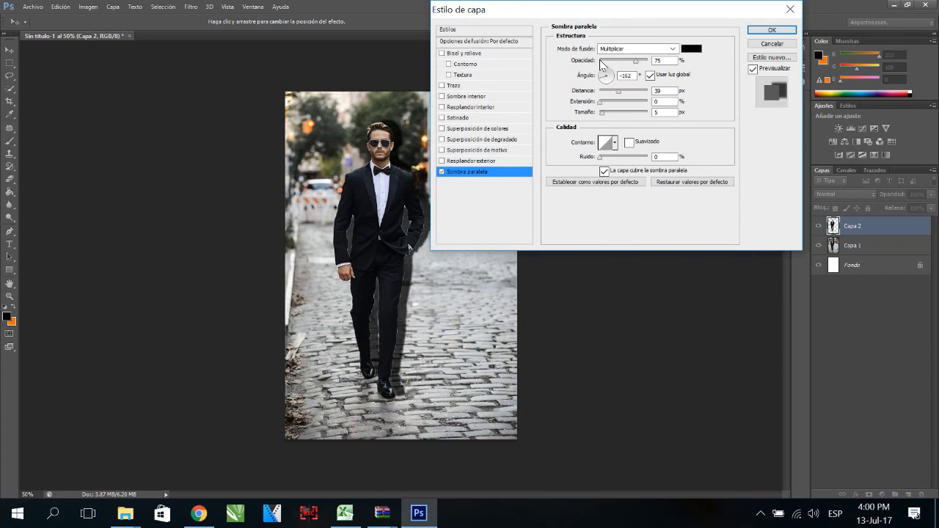
Soften the drop shadow with 34% opacity, 31 px distance, 20% spread and a larger size, and apply the style.
left_click(637, 64)
left_click_drag(636, 65, 609, 124)
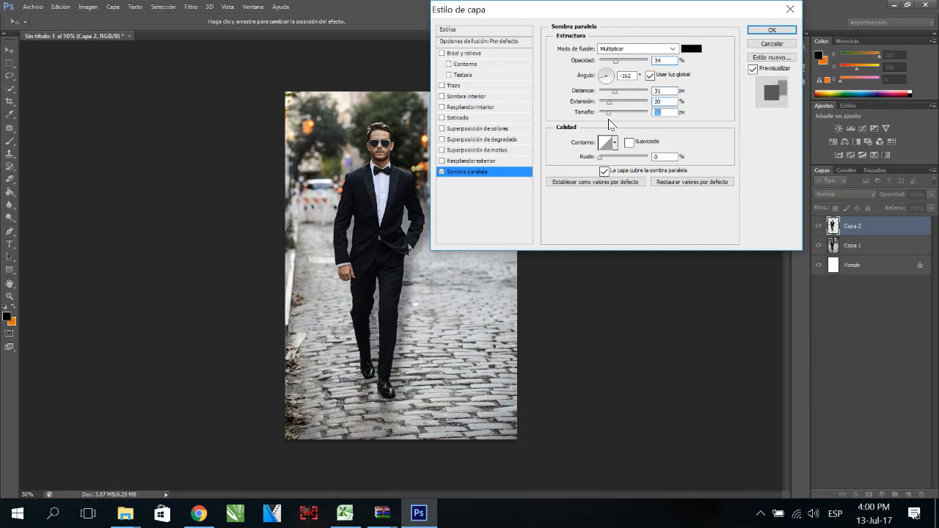
left_click(774, 29)
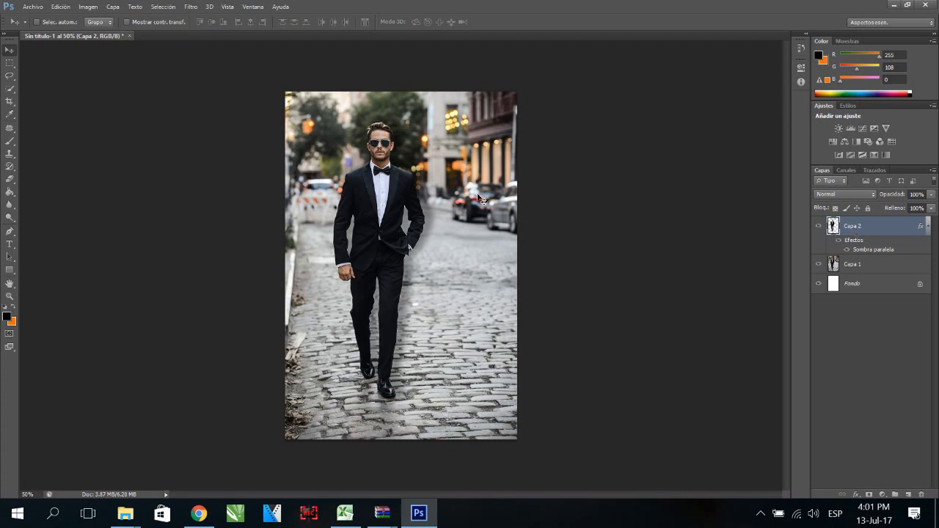
Test moving the cutout with its shadow, undo that move, and convert the drop shadow effect into its own layer.
left_click_drag(392, 221, 450, 255)
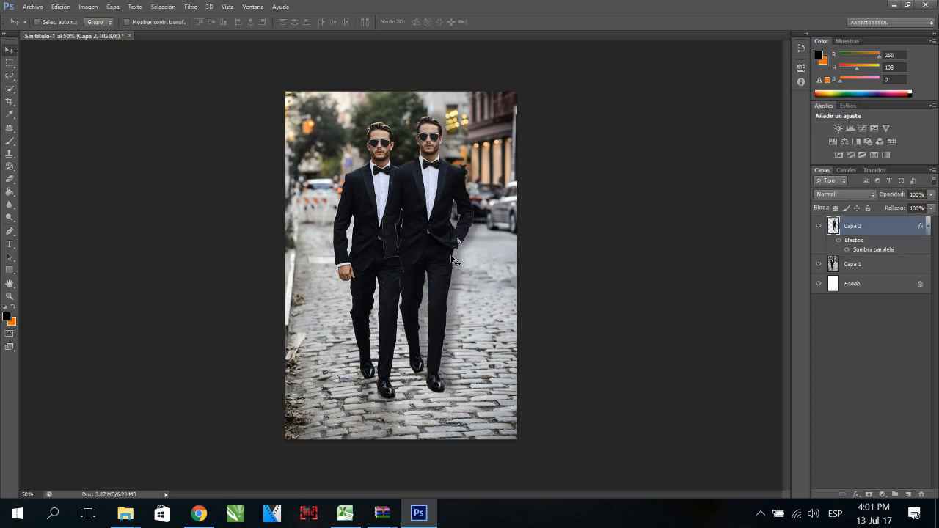
key("ctrl+z")
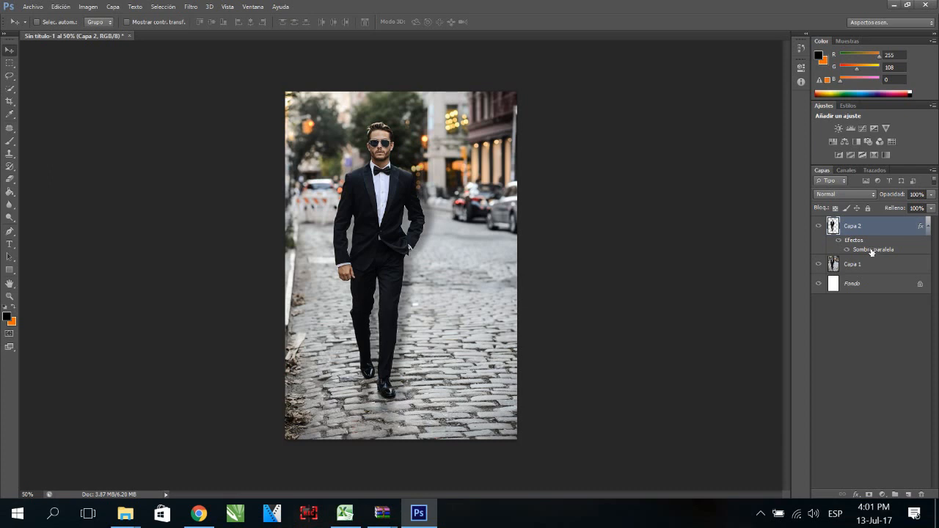
right_click(871, 251)
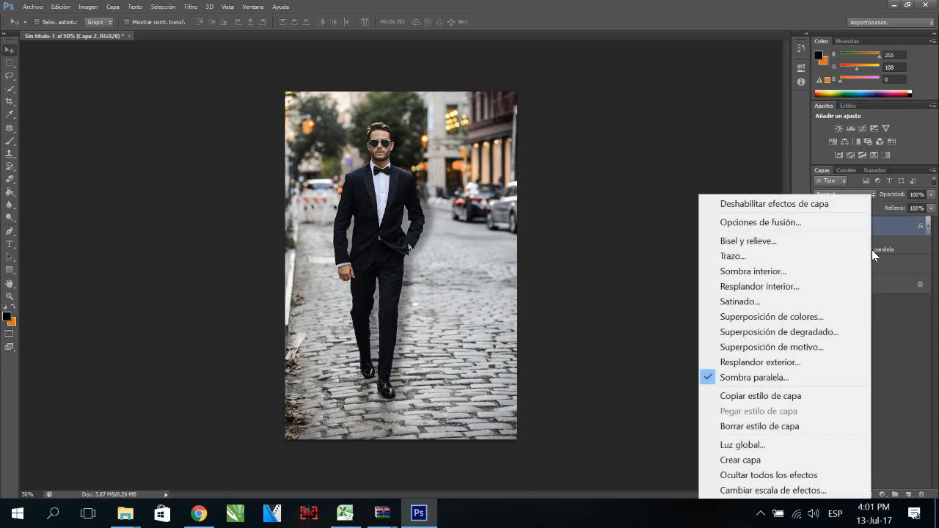
left_click(753, 460)
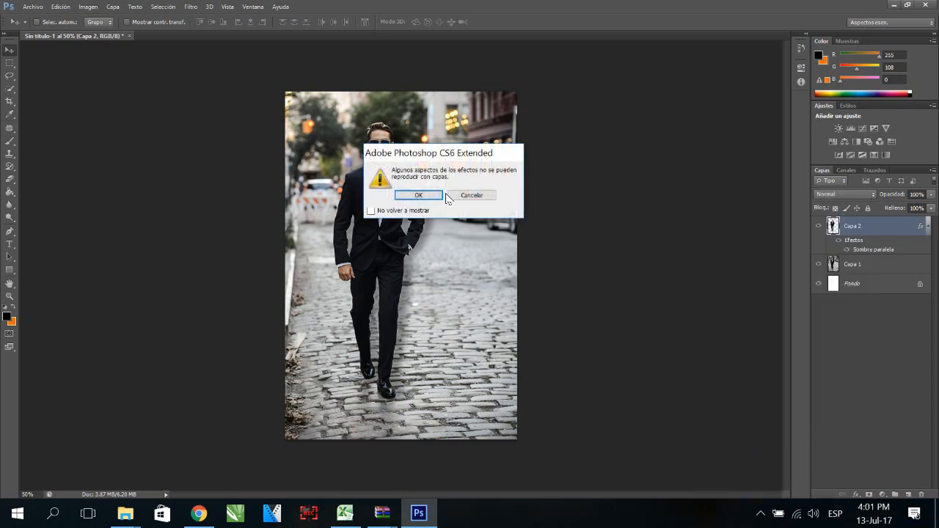
left_click(419, 195)
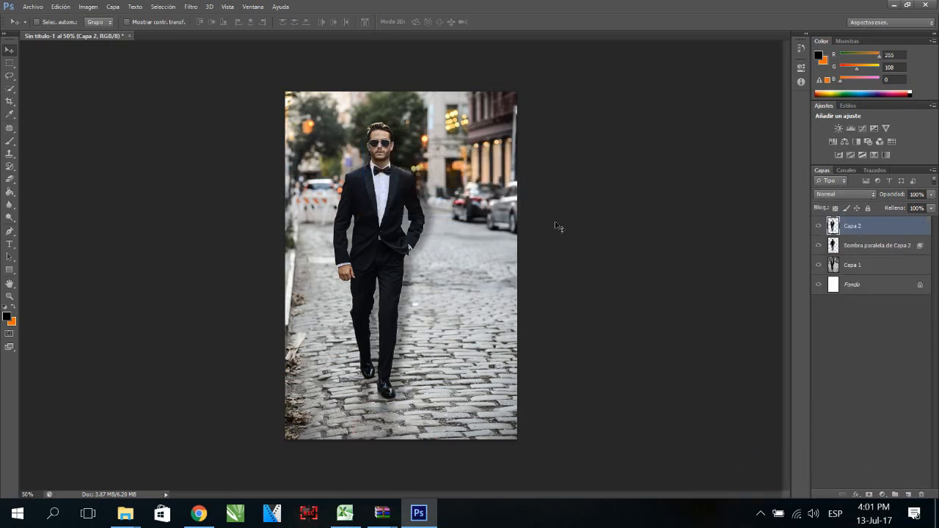
Move the separated shadow layer sideways so it extends out from behind the man.
left_click(865, 249)
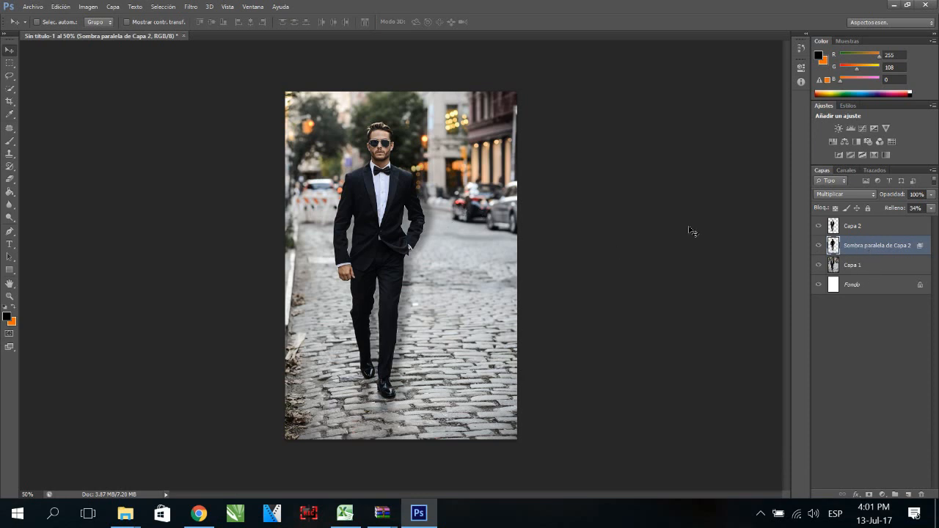
mouse_move(411, 232)
left_mouse_down()
mouse_move(445, 244)
mouse_move(352, 248)
mouse_move(422, 242)
mouse_move(411, 253)
mouse_move(470, 225)
mouse_move(411, 233)
left_mouse_up()
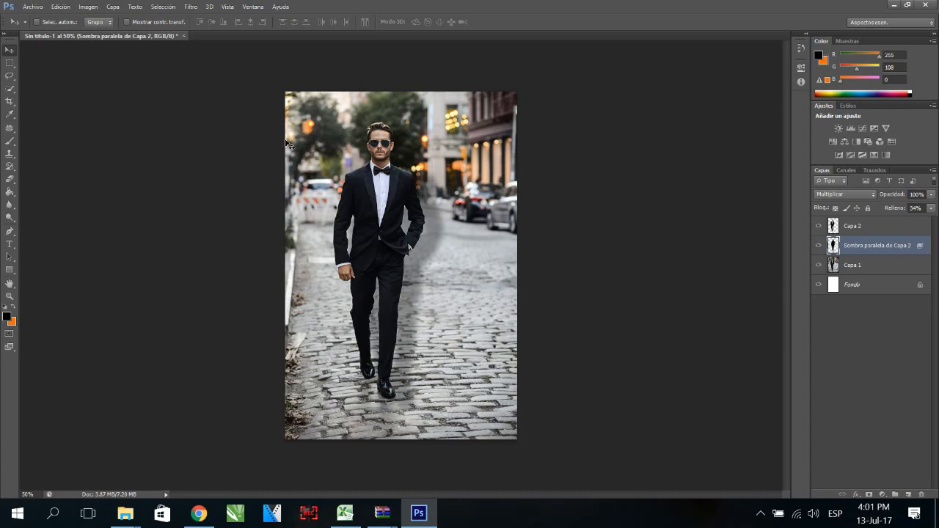
left_click_drag(424, 257, 443, 259)
Distort the separated shadow layer by pulling its upper corners down and outward so it leans away from the man over the cobblestones.
left_click(60, 7)
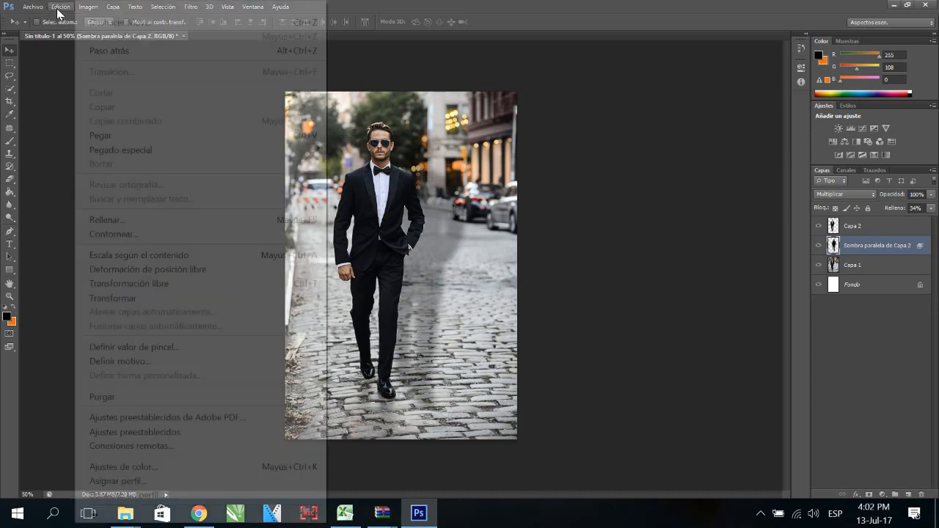
mouse_move(139, 301)
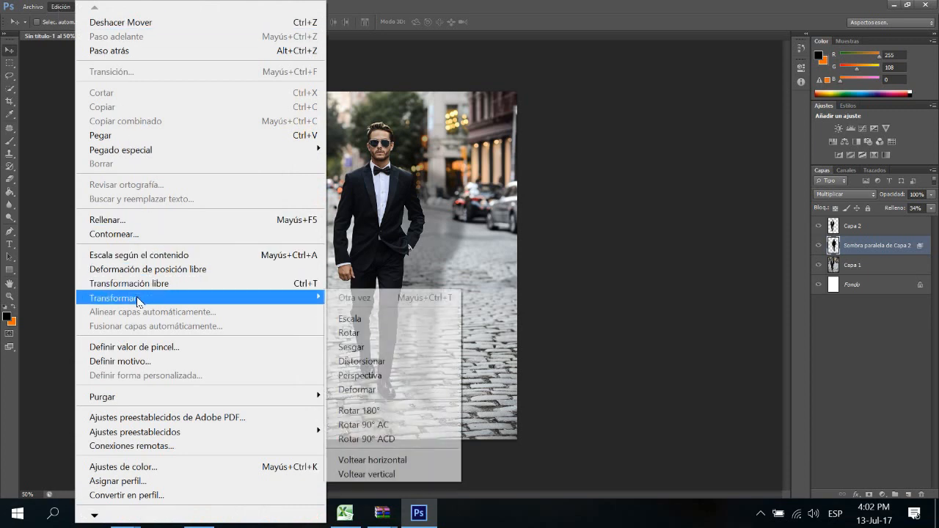
left_click(391, 361)
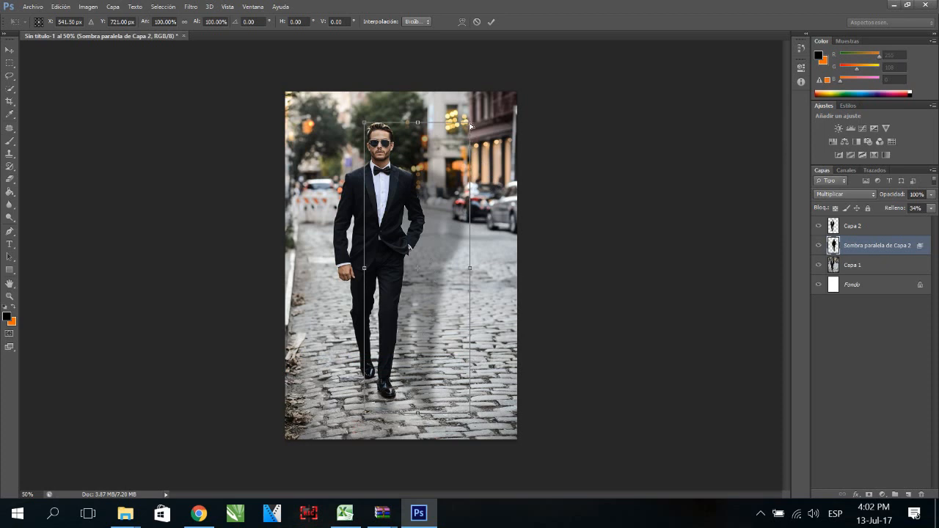
left_click_drag(470, 126, 529, 220)
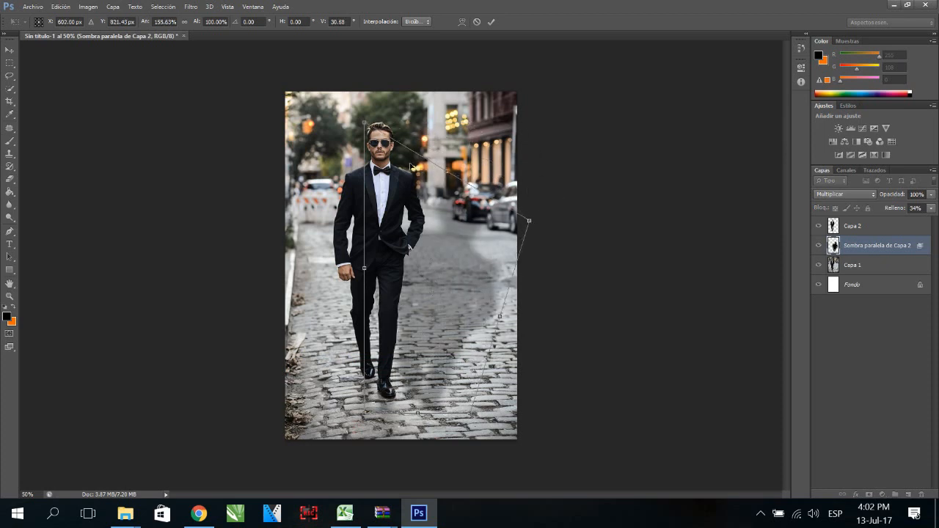
left_click_drag(363, 124, 439, 234)
left_click_drag(529, 222, 519, 258)
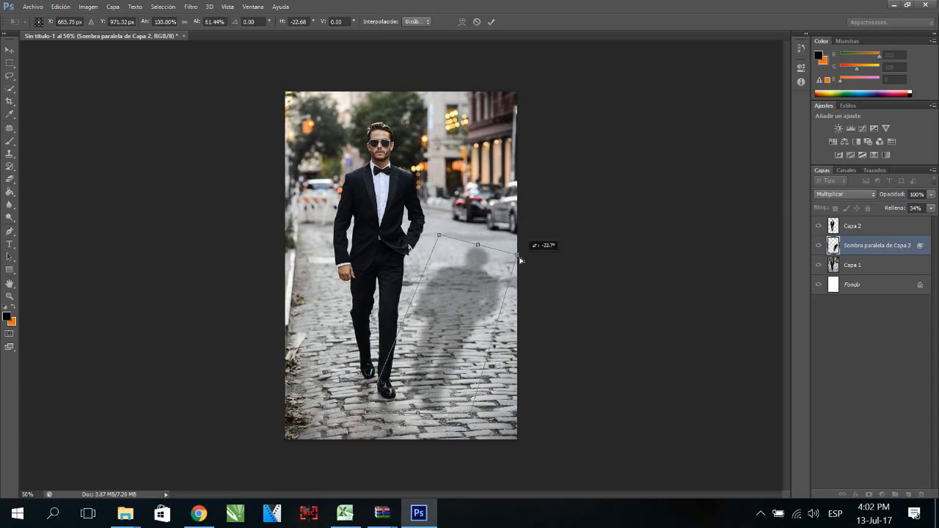
Move the distorted shadow to the man's feet, refine its upper corners into a longer slant, and apply the transformation.
left_click_drag(475, 307, 429, 287)
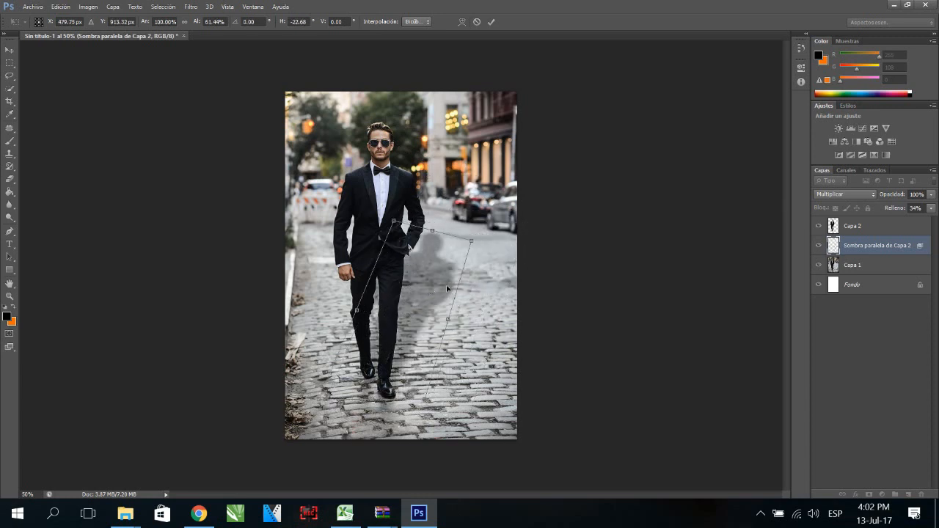
left_click_drag(471, 243, 506, 261)
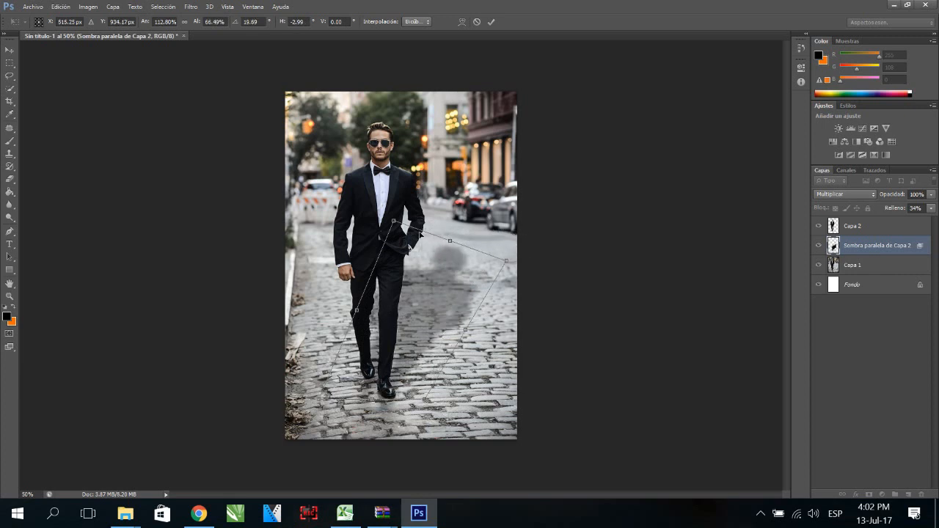
left_click_drag(394, 223, 454, 196)
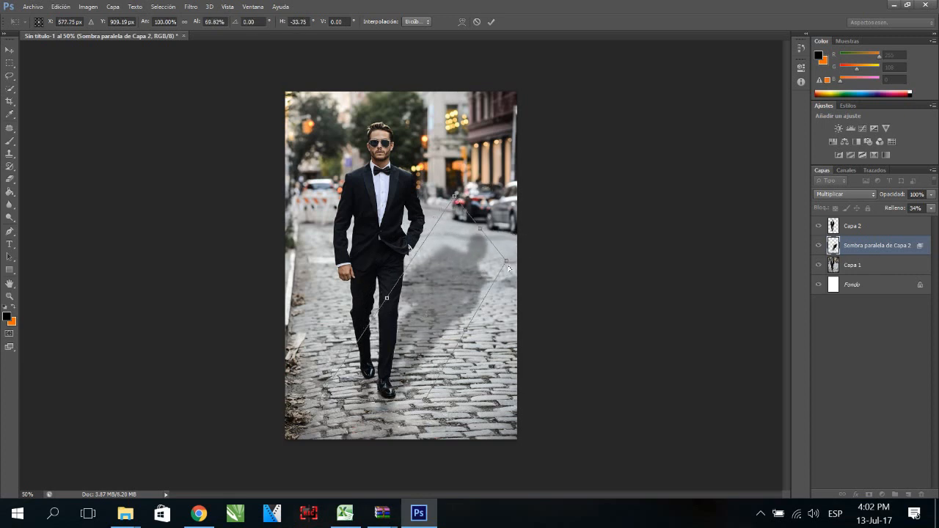
left_click_drag(506, 263, 532, 232)
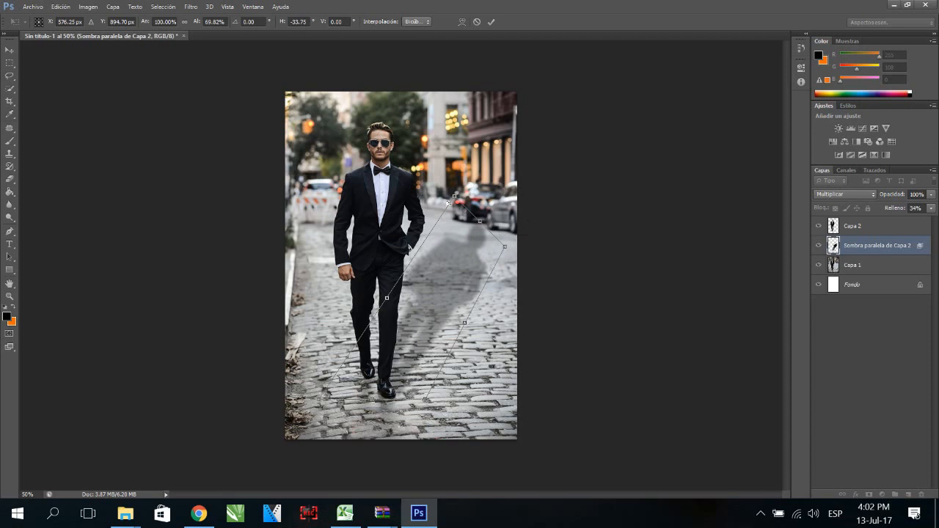
left_click_drag(454, 197, 443, 229)
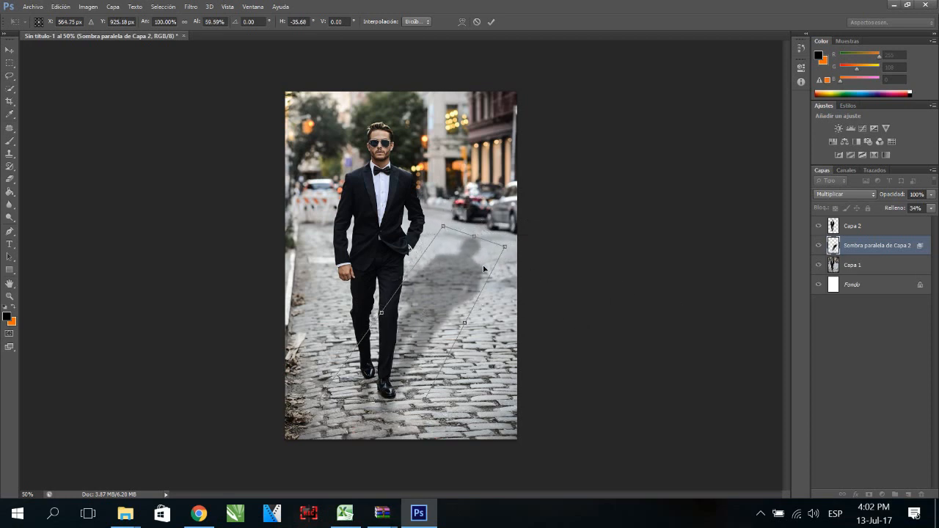
left_click(492, 22)
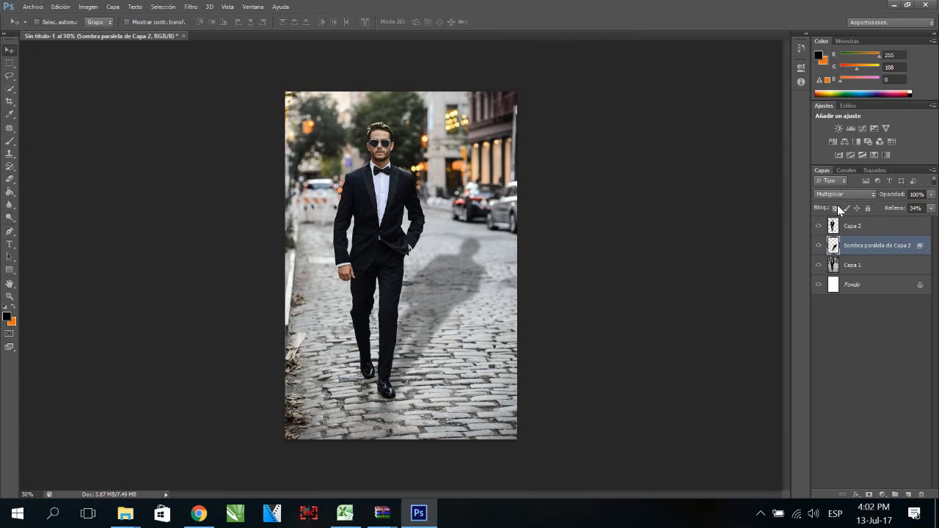
Lower the opacity of the separated shadow layer to 63%.
left_click(931, 196)
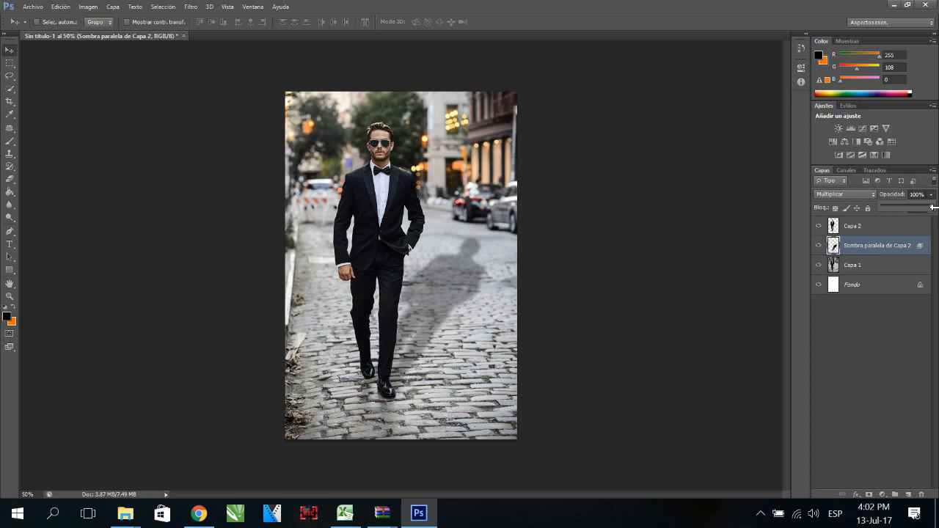
mouse_move(933, 210)
left_mouse_down()
mouse_move(902, 211)
mouse_move(925, 210)
left_mouse_up()
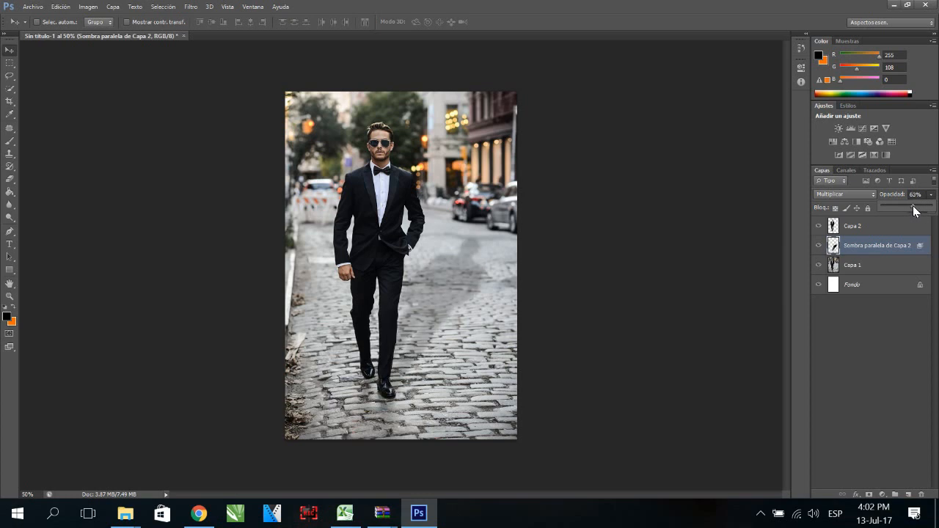
left_click(802, 279)
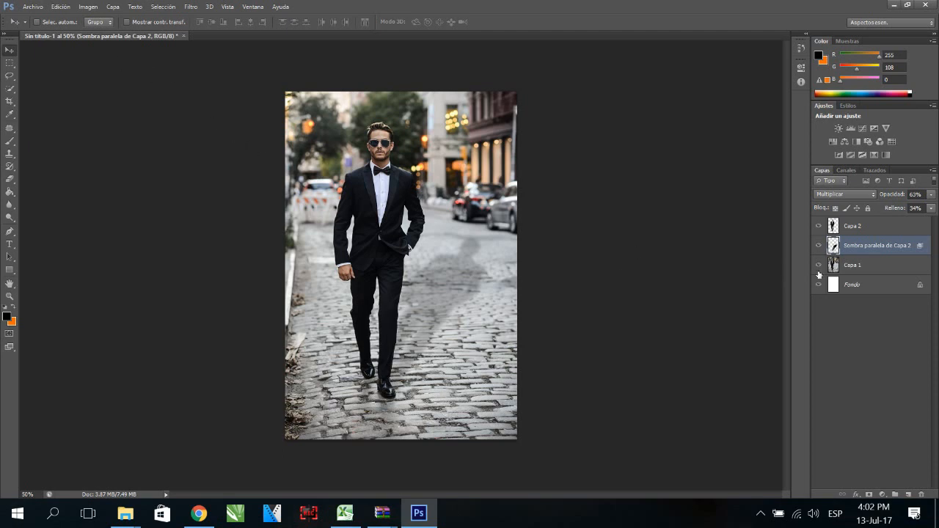
Add an outer glow to the Capa 2 cutout with 34% spread, 73 px size and reduced opacity.
left_click(852, 228)
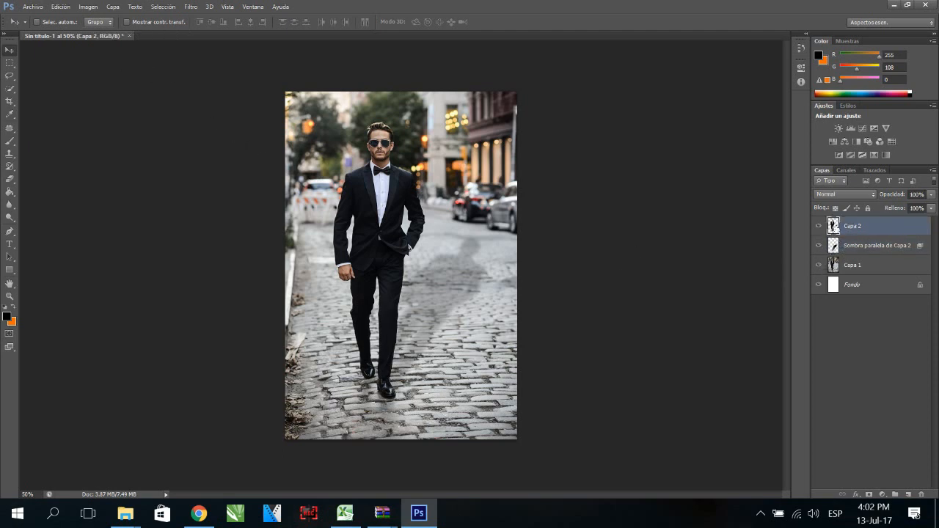
double_click(835, 227)
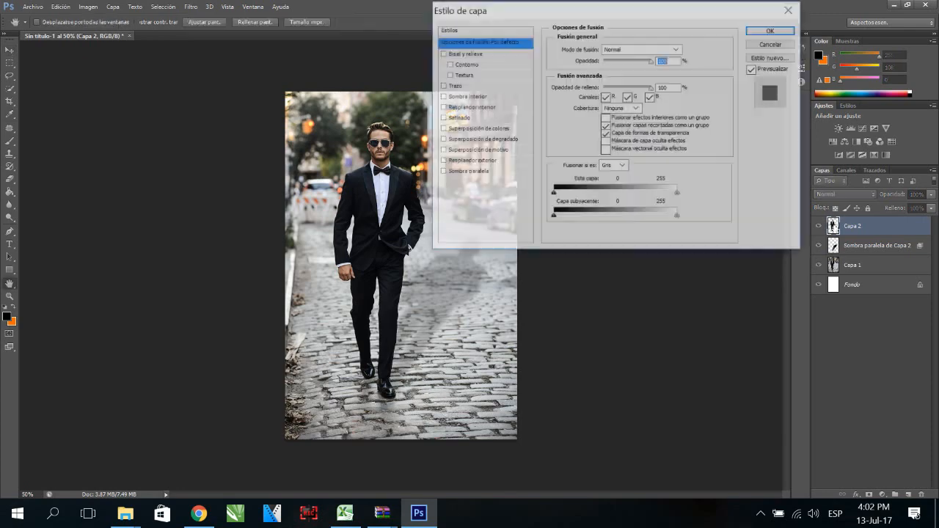
left_click(465, 163)
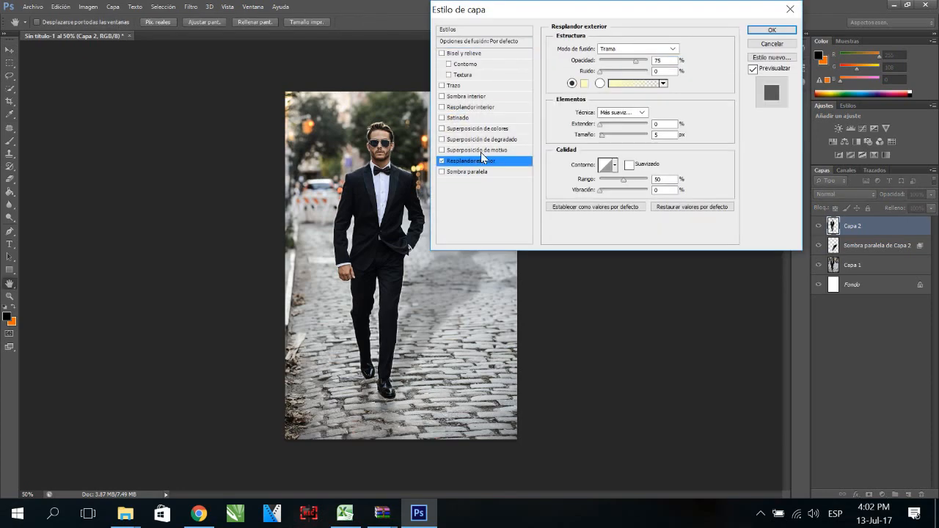
left_click_drag(612, 10, 650, 37)
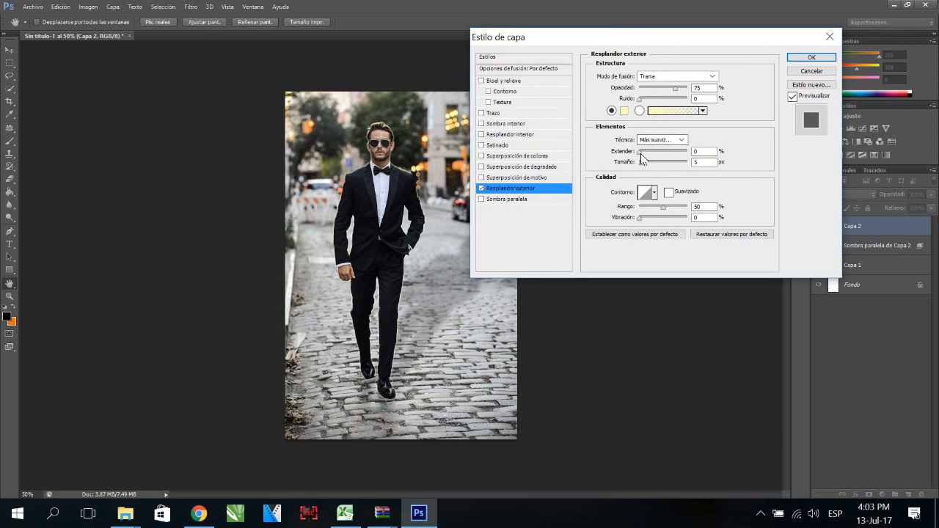
left_click_drag(639, 152, 655, 171)
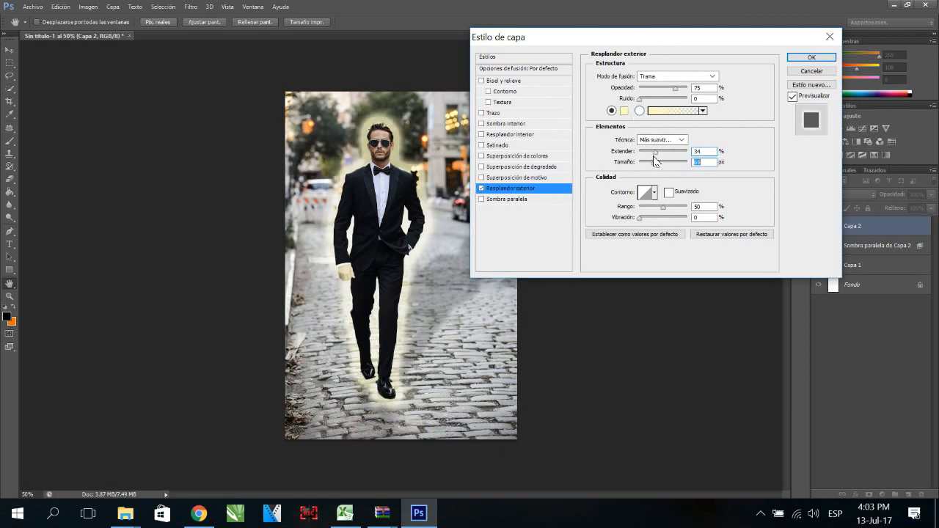
left_click_drag(676, 93, 659, 94)
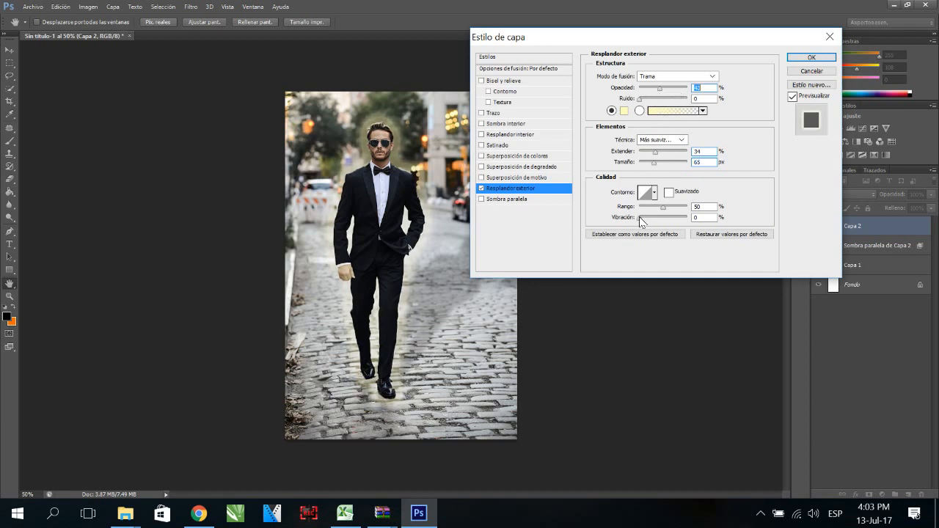
mouse_move(654, 163)
left_mouse_down()
mouse_move(685, 166)
mouse_move(655, 168)
left_mouse_up()
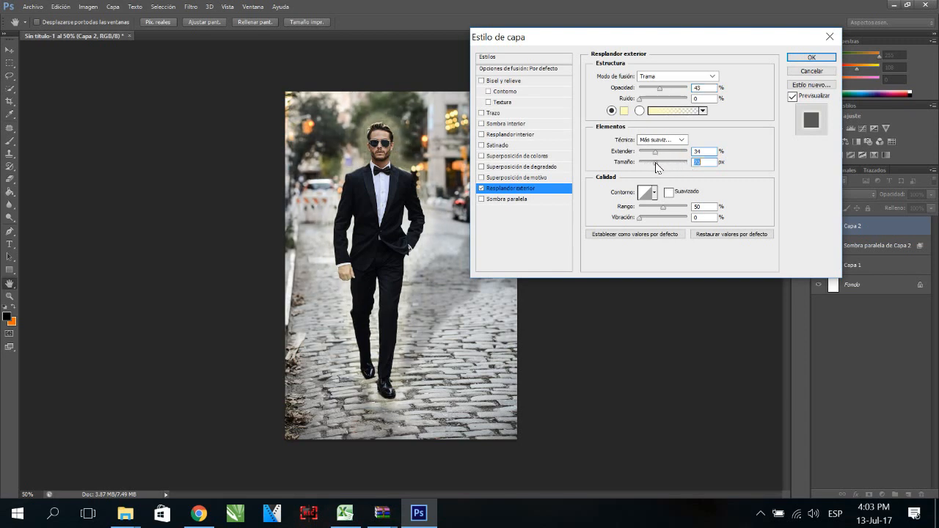
Try a pale pink outer glow colour (ffbebe) at 84% opacity.
left_click(625, 111)
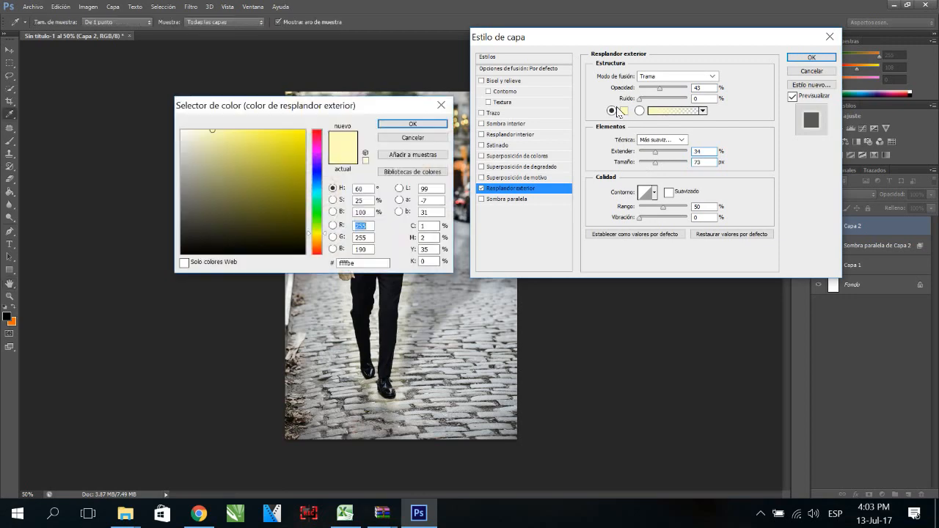
left_click(315, 131)
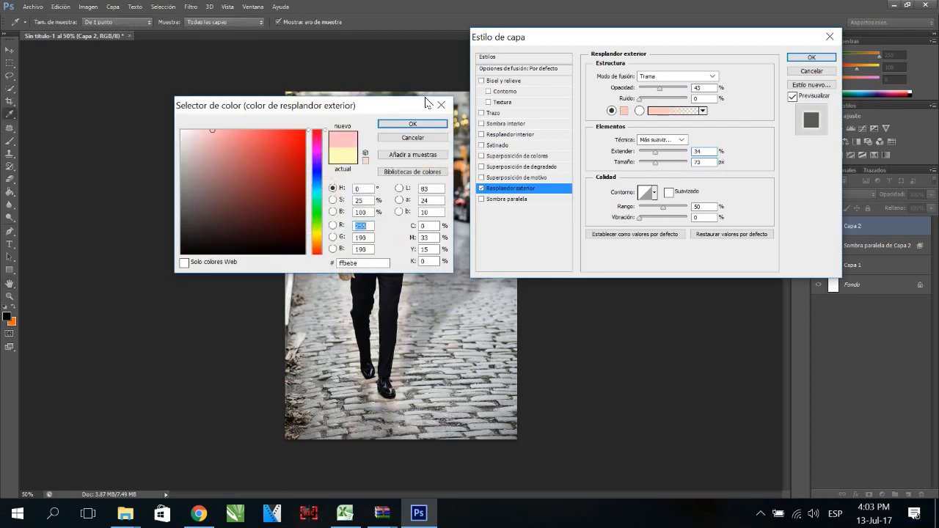
left_click(423, 123)
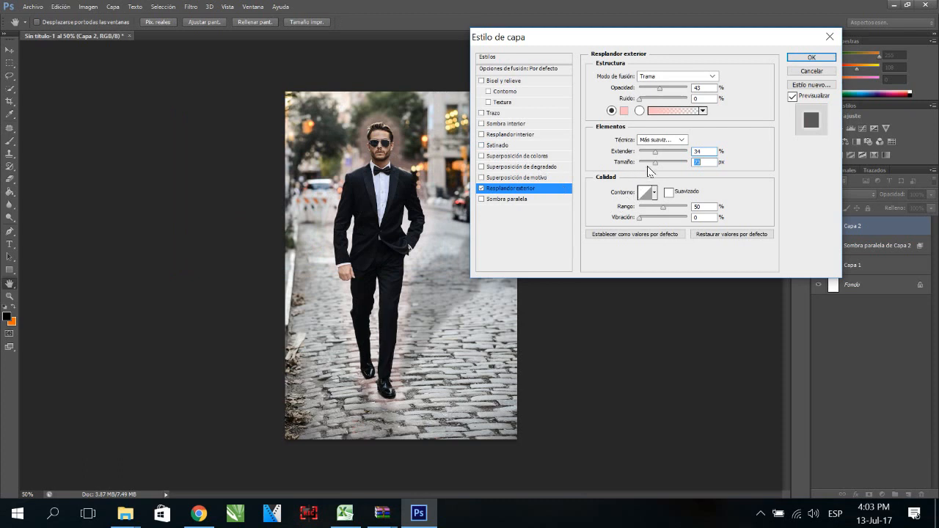
left_click_drag(660, 91, 679, 94)
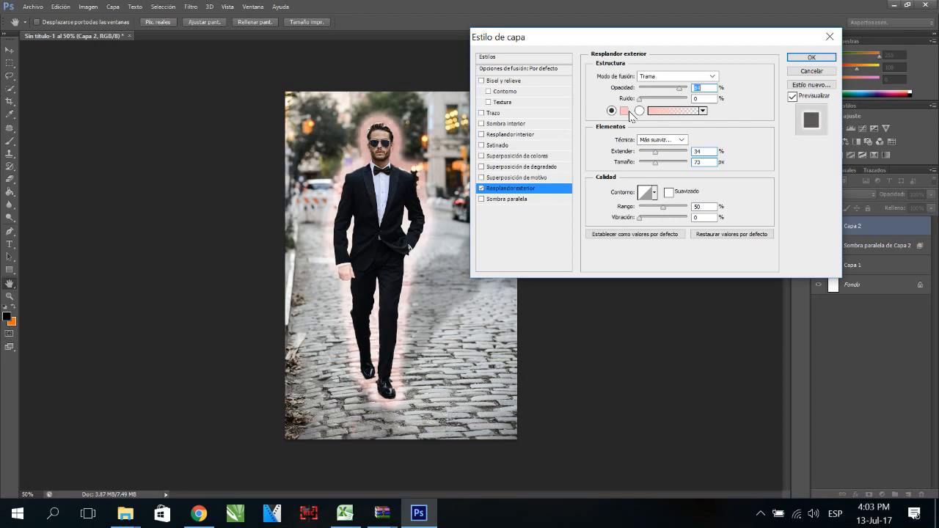
Set the outer glow colour to pale green (beffd2).
left_click(624, 111)
left_click(317, 207)
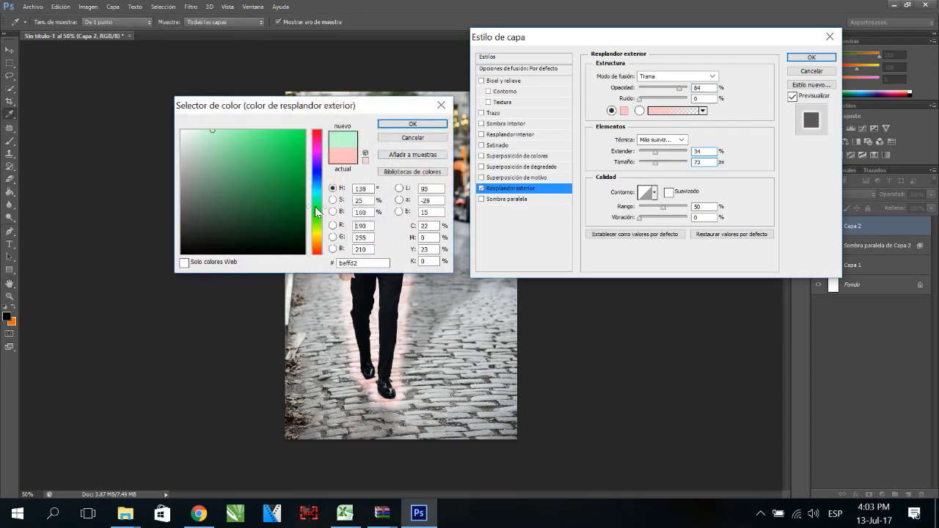
left_click(392, 124)
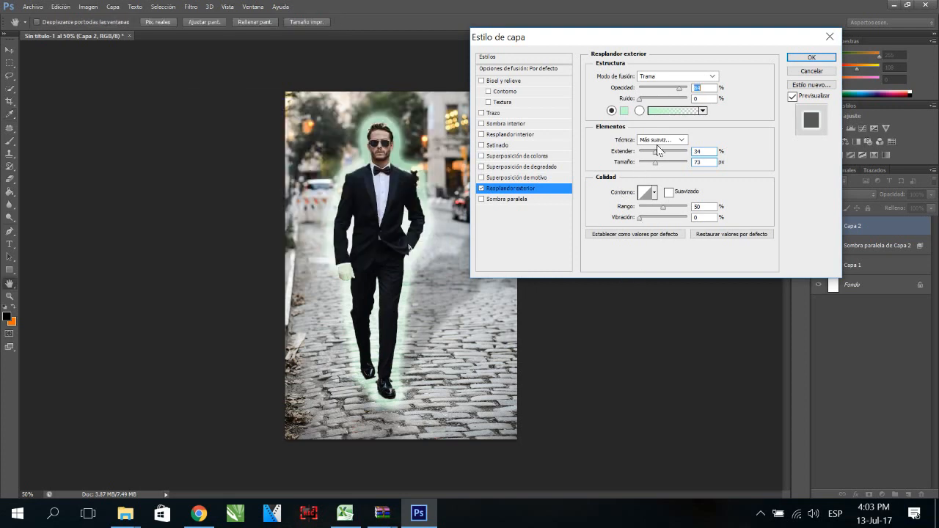
Set the outer glow's spread to 44%, range to 100% and opacity to 100%, and apply the layer style.
mouse_move(655, 154)
left_mouse_down()
mouse_move(672, 157)
mouse_move(661, 155)
left_mouse_up()
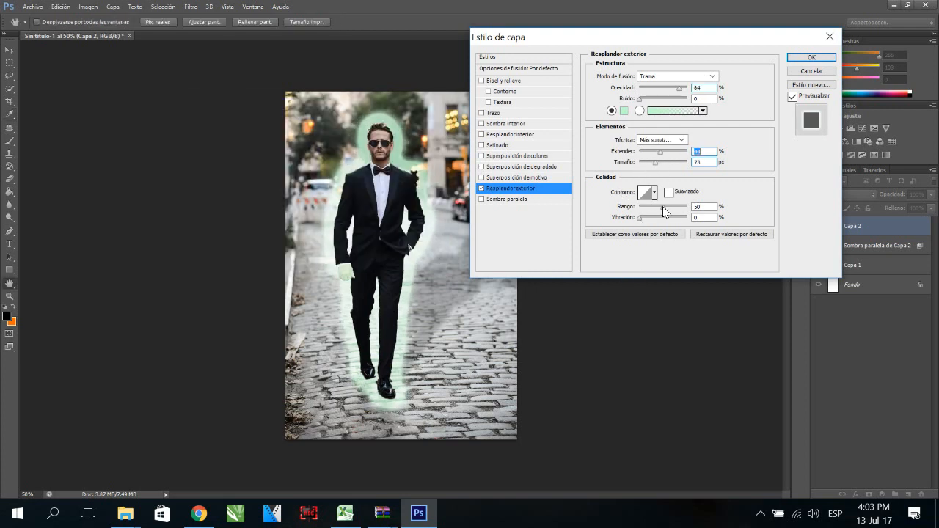
left_click_drag(665, 211, 697, 215)
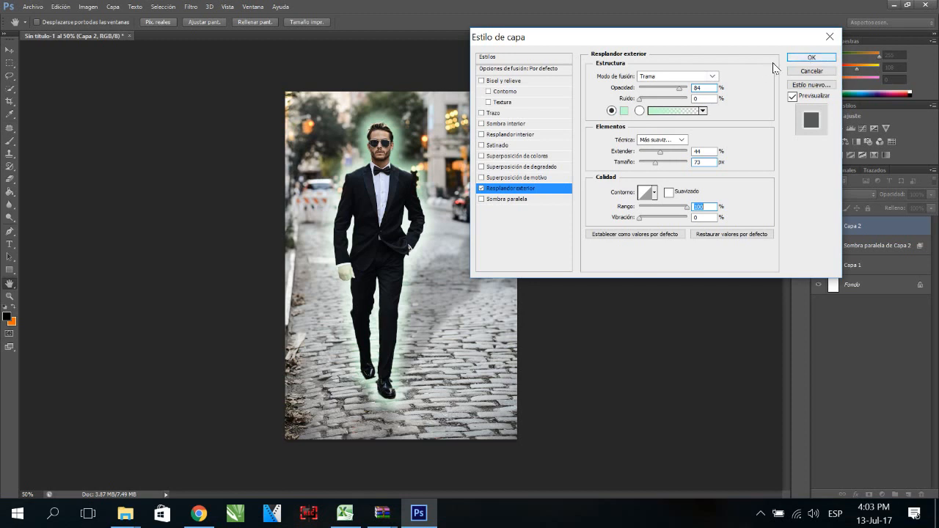
left_click_drag(680, 88, 700, 97)
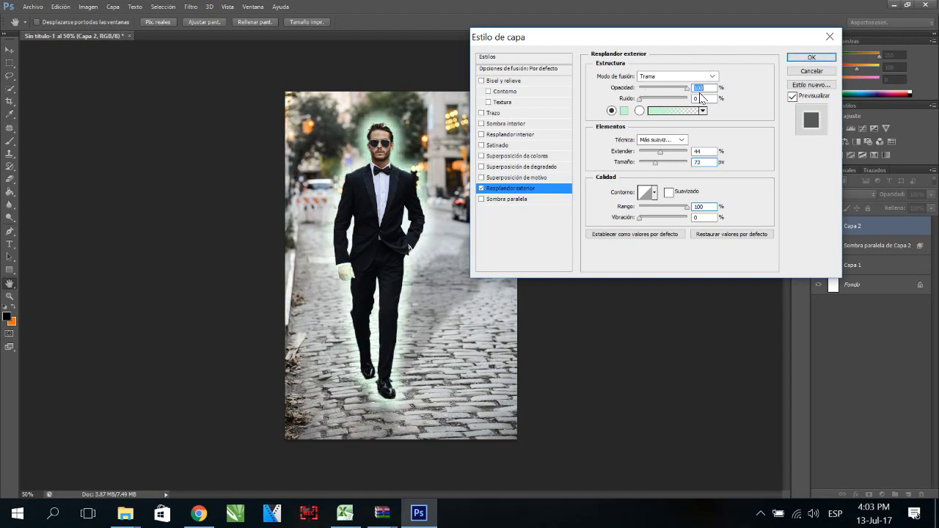
left_click(811, 57)
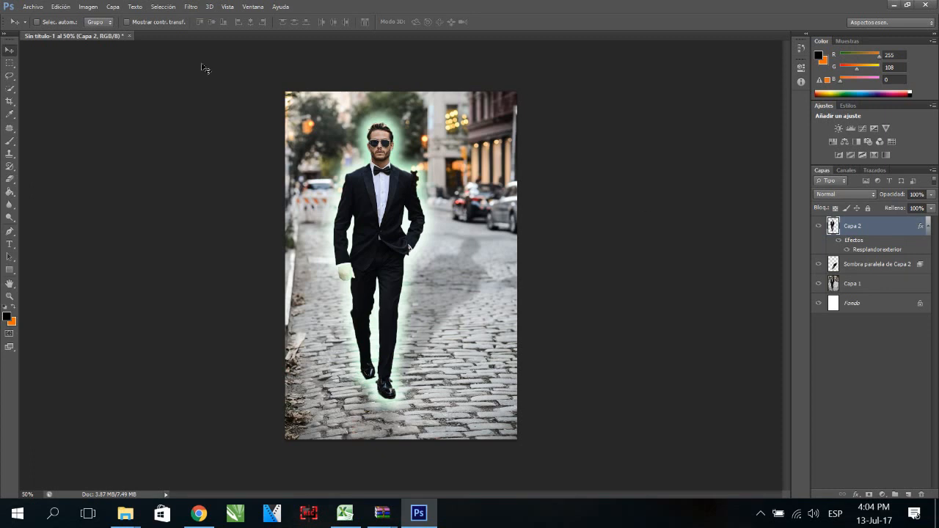
Switch to Chrome and search Google Images for "paisaje nocturno" in a new tab.
left_click(206, 521)
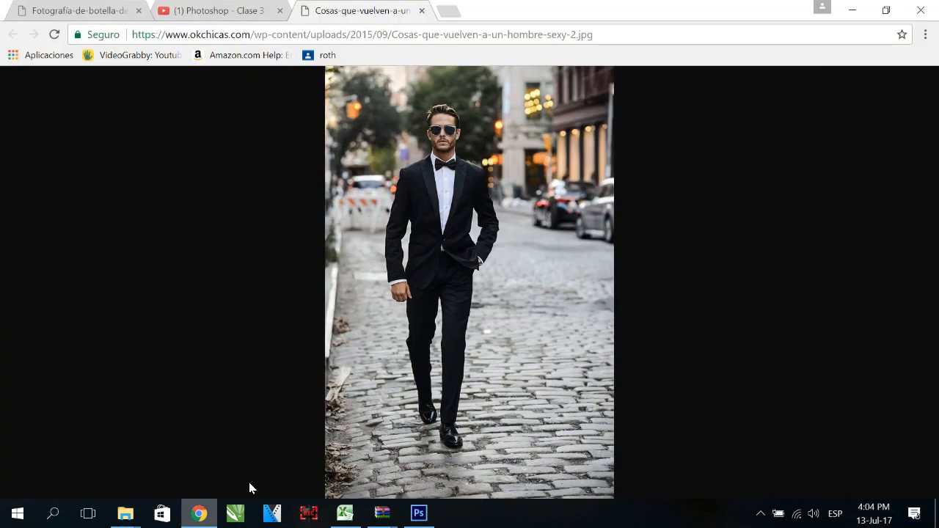
left_click(449, 10)
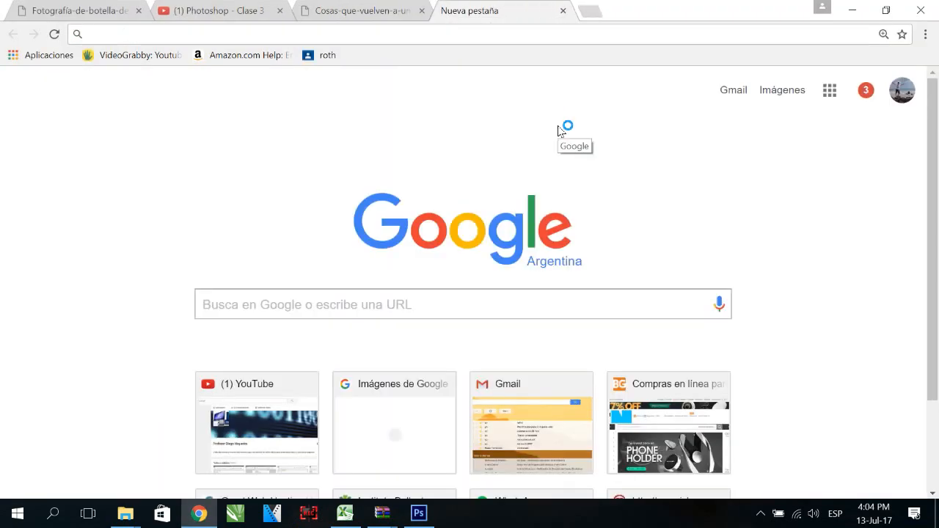
left_click(294, 304)
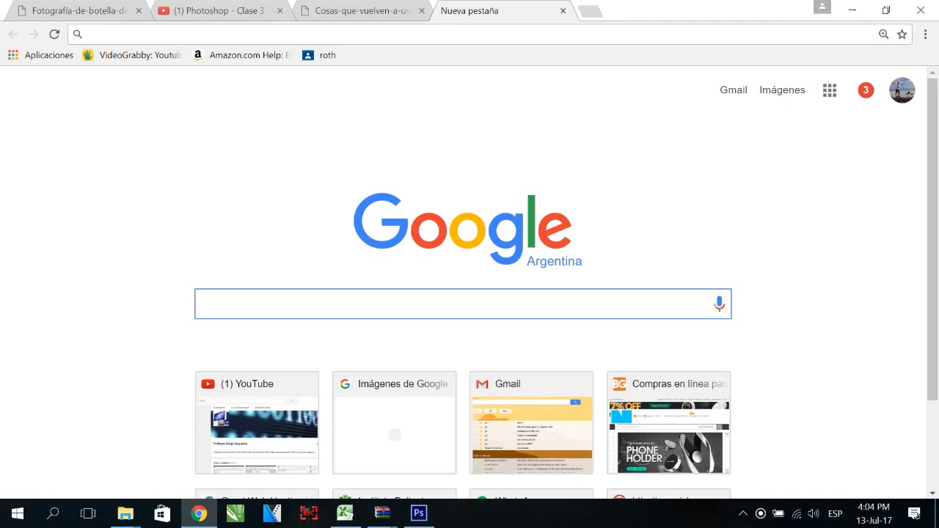
type("paisaje noc")
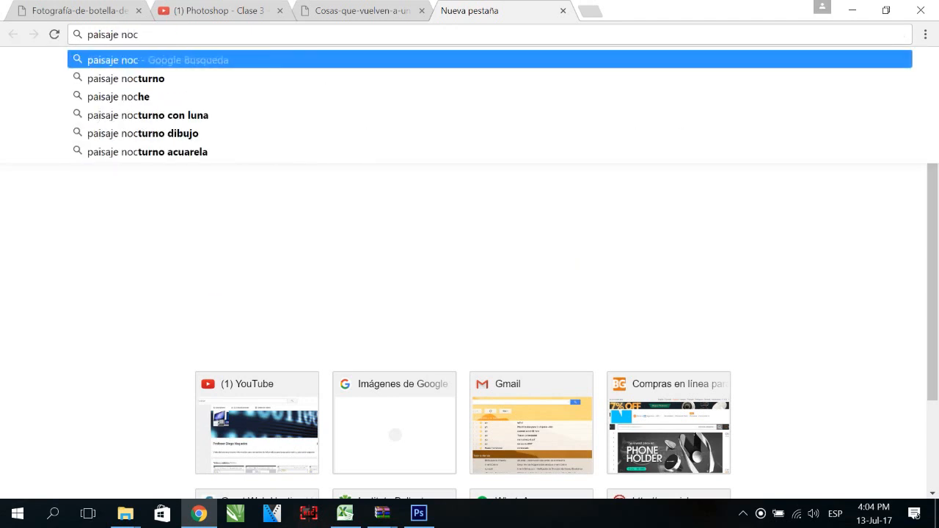
key("Down")
key("Return")
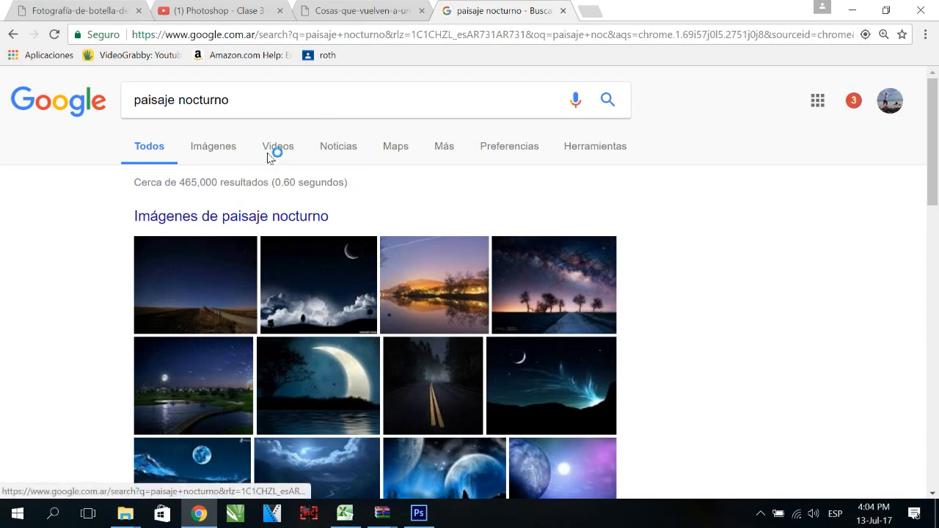
left_click(214, 146)
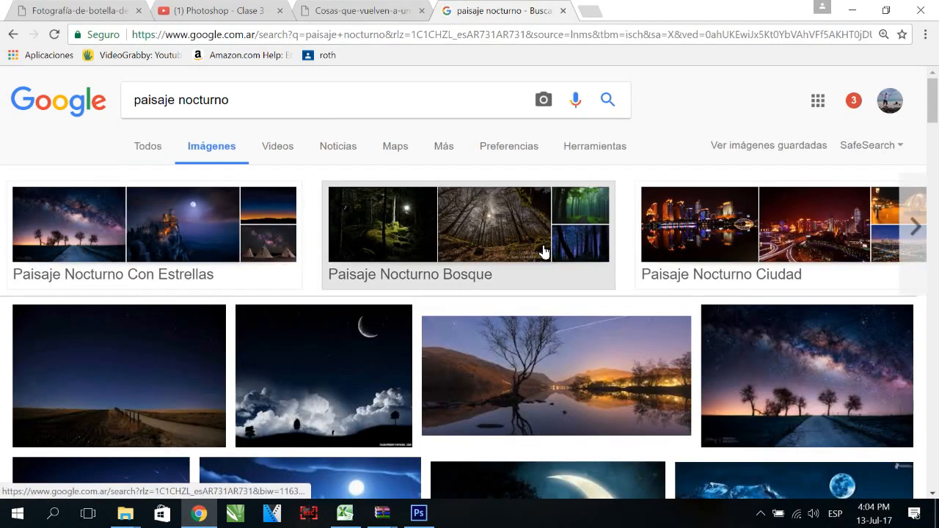
Find the 800 × 500 dark forest road with yellow centre lines among the image results and copy the image.
scroll(543, 253, "down", 2)
scroll(543, 253, "down", 1)
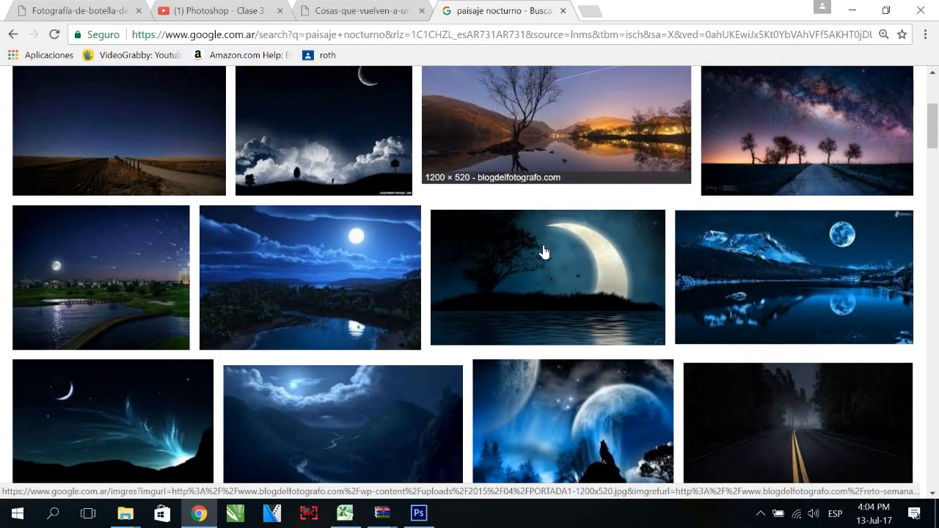
scroll(544, 252, "down", 1)
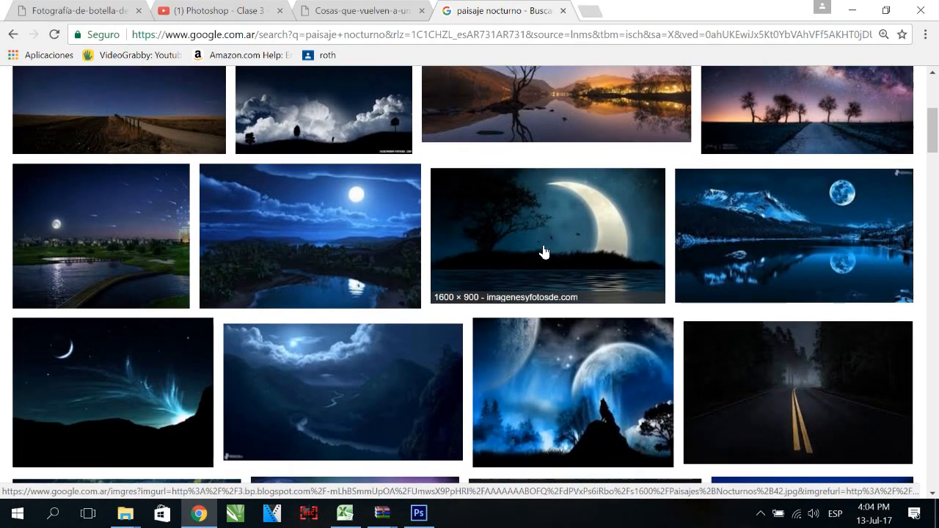
scroll(544, 252, "down", 2)
scroll(543, 252, "up", 2)
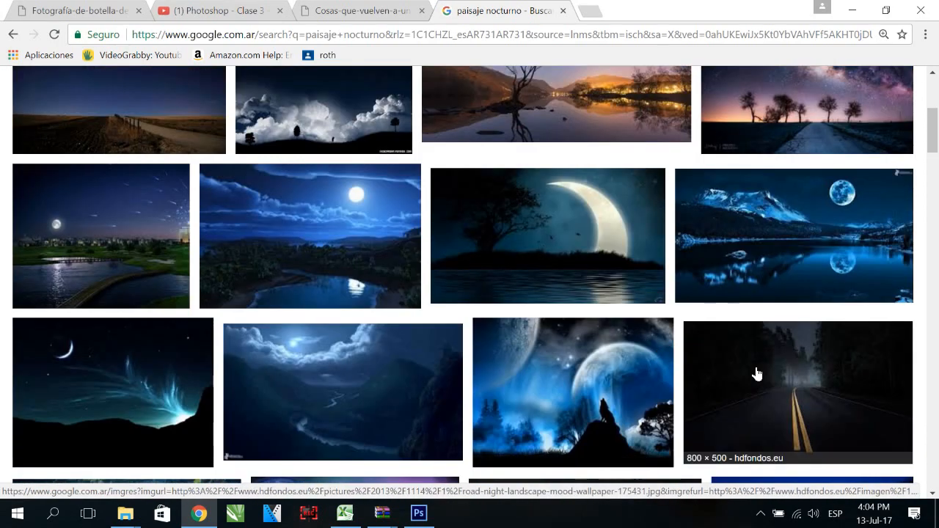
left_click(757, 375)
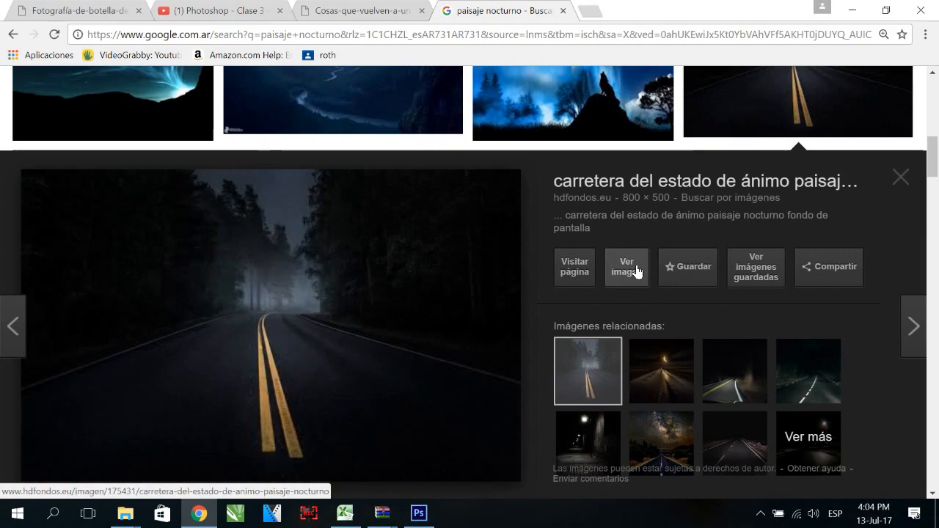
right_click(341, 229)
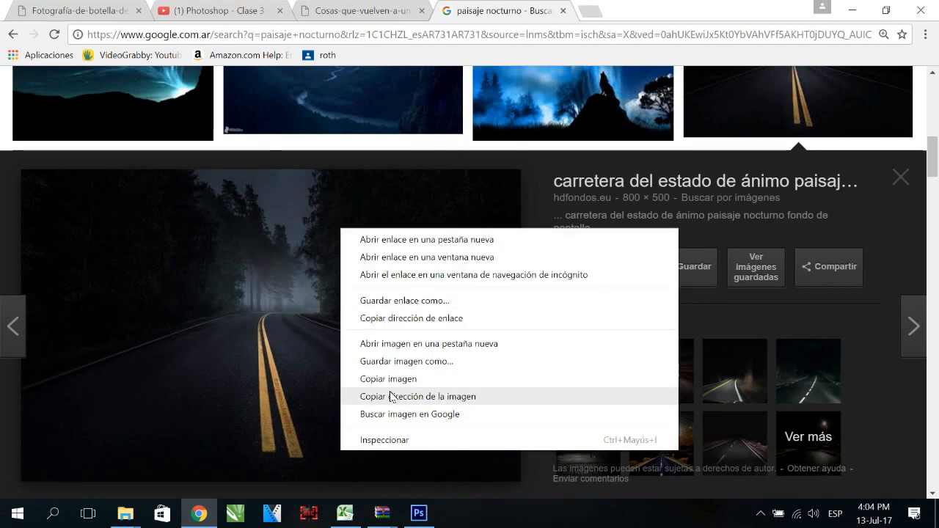
left_click(392, 379)
Switch to Photoshop, create a new 800 × 500 px RGB document at 72 ppi and paste the copied road image.
left_click(419, 513)
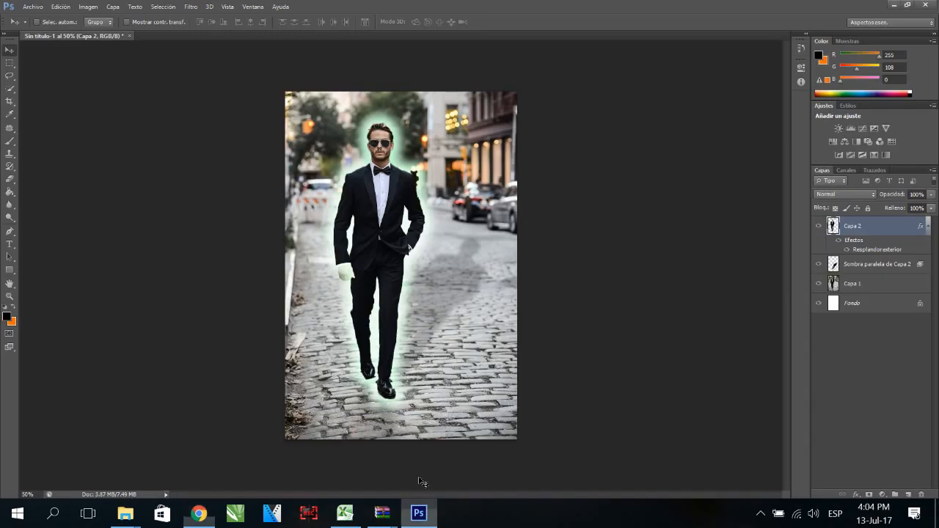
left_click(29, 7)
left_click(37, 19)
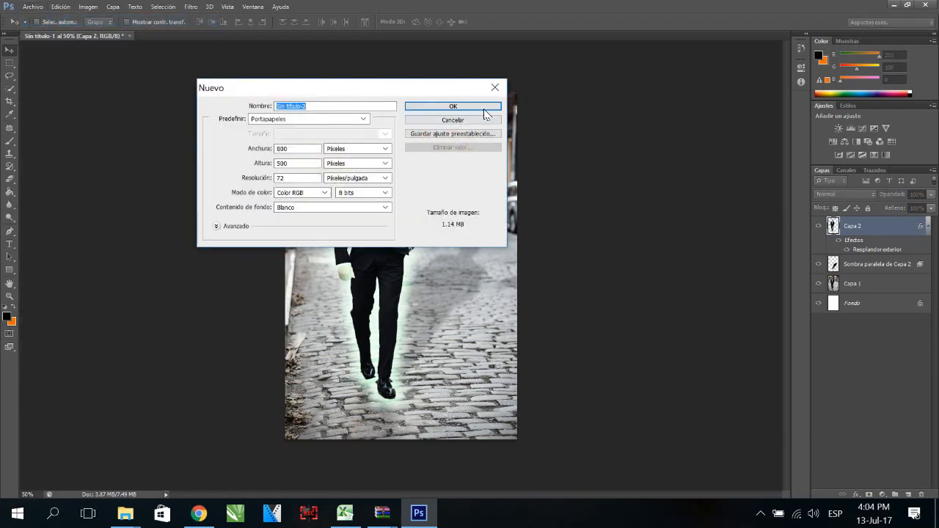
left_click(484, 107)
key("ctrl+v")
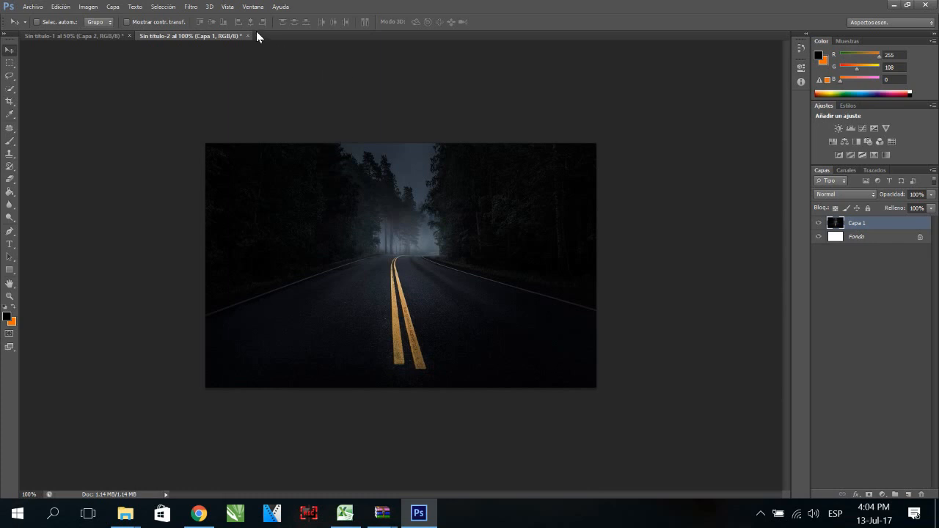
Set up a Lens Flare (Destello) on Capa 1 with its centre in the image's upper-right corner and brightness at about 163%.
left_click(191, 6)
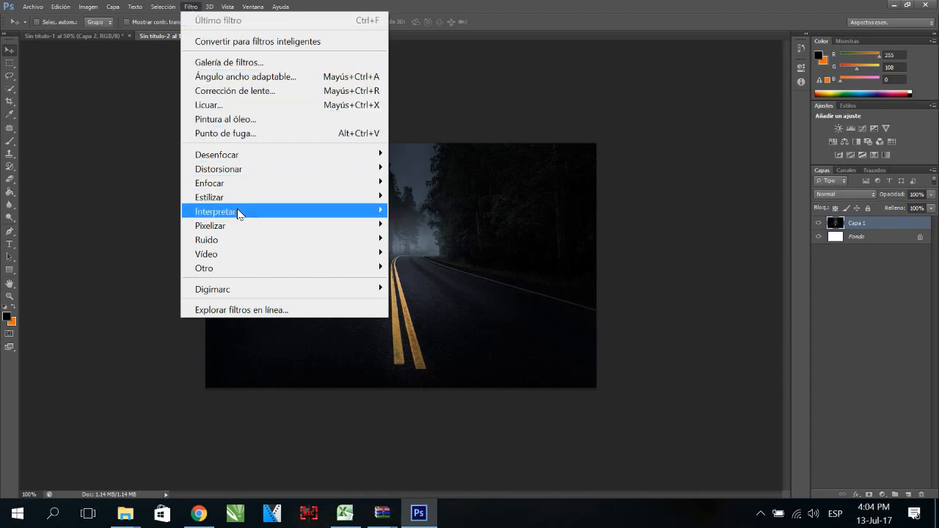
mouse_move(239, 212)
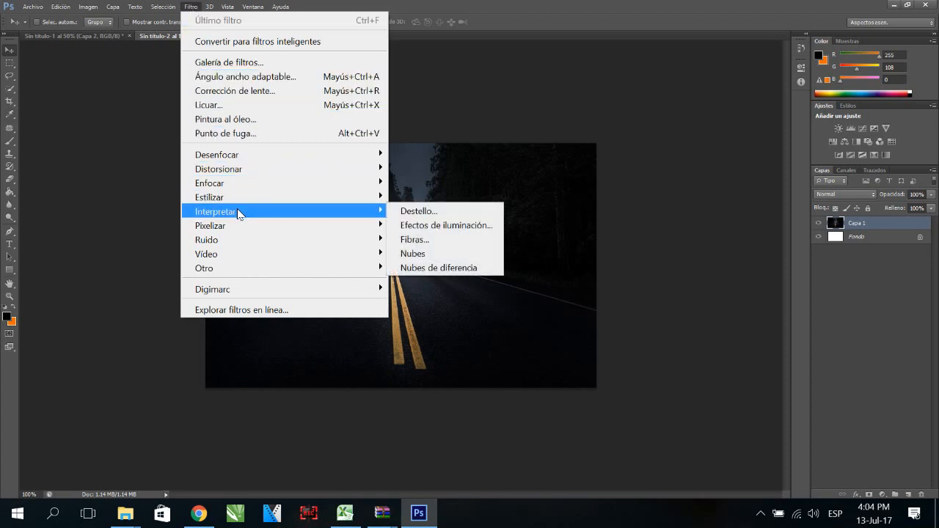
left_click(437, 212)
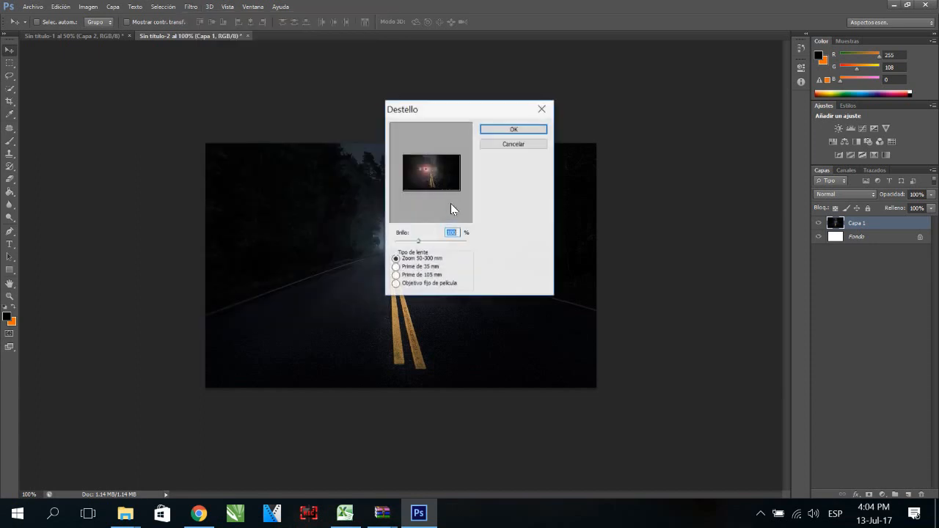
left_click_drag(470, 119, 654, 103)
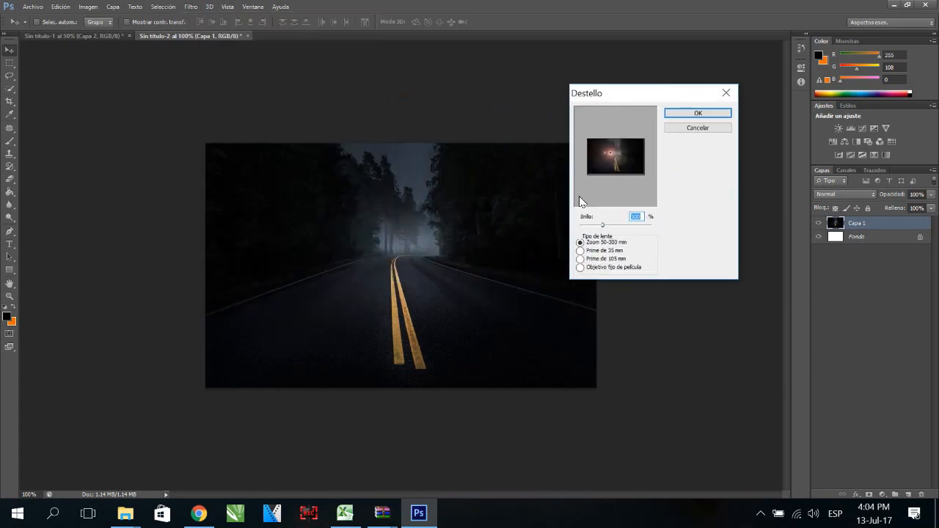
left_click(611, 151)
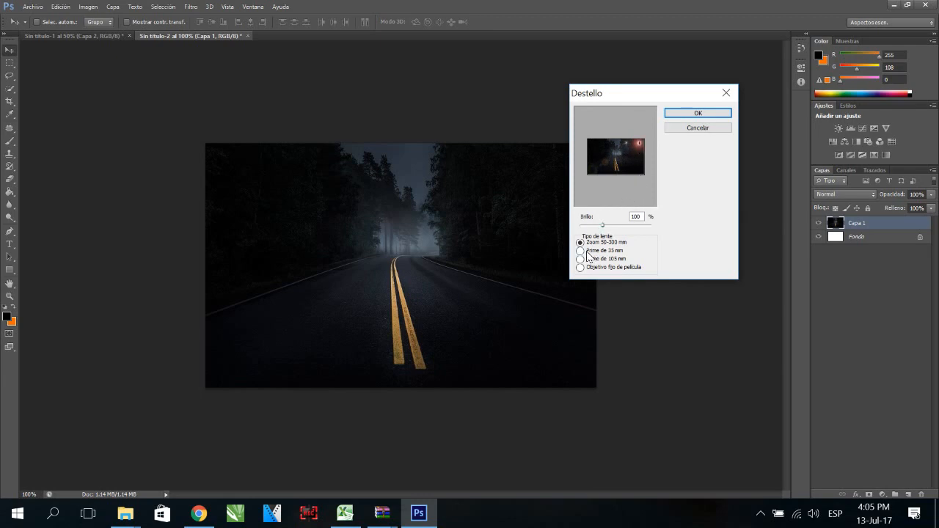
left_click_drag(606, 228, 619, 230)
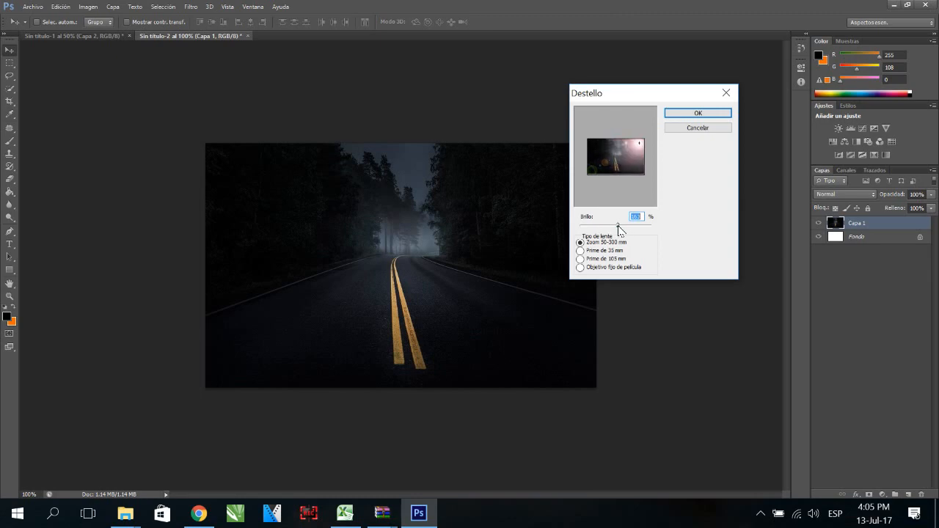
Try the 35 mm and 105 mm prime lens types, reduce the flare's brightness to 131% and return to Zoom 50-300 mm.
left_click(589, 253)
left_click(589, 261)
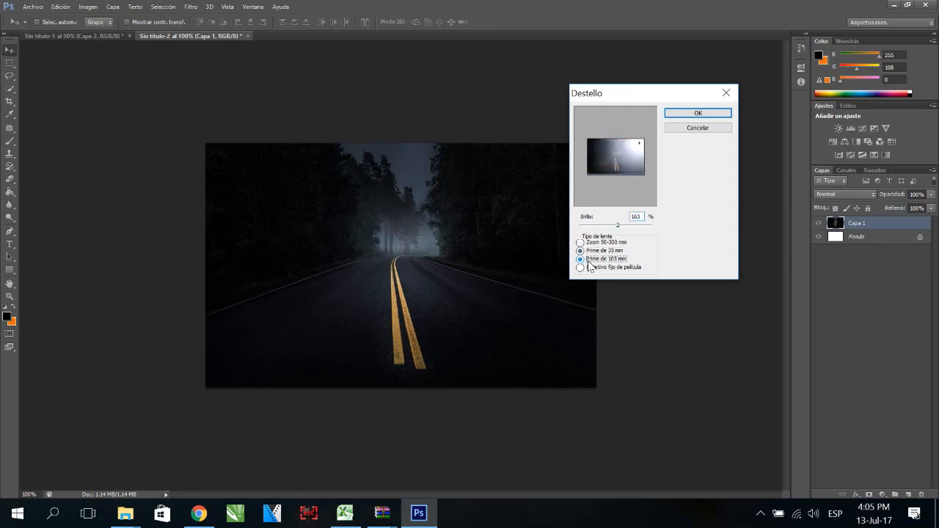
mouse_move(608, 229)
left_mouse_down()
mouse_move(587, 227)
mouse_move(610, 228)
left_mouse_up()
left_click(596, 244)
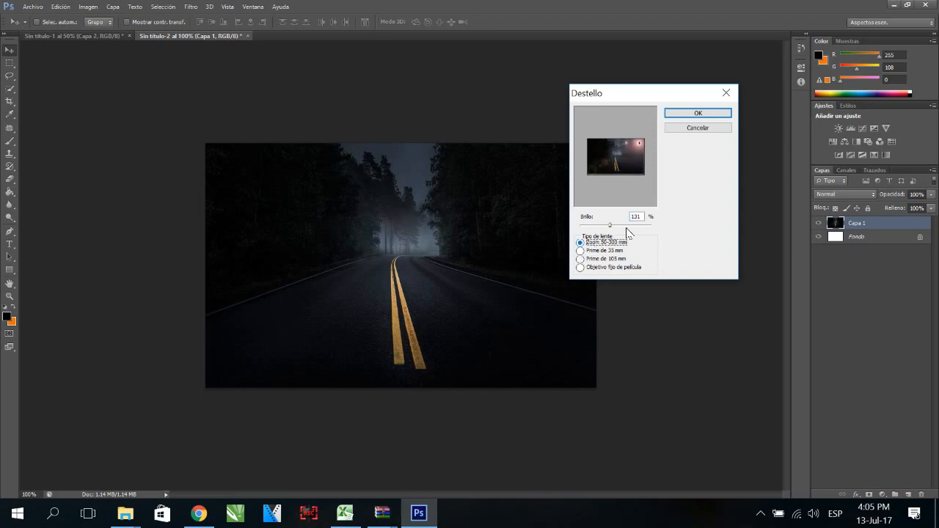
Raise the flare's brightness, apply the lens flare to the road image and undo it.
left_click_drag(615, 226, 618, 225)
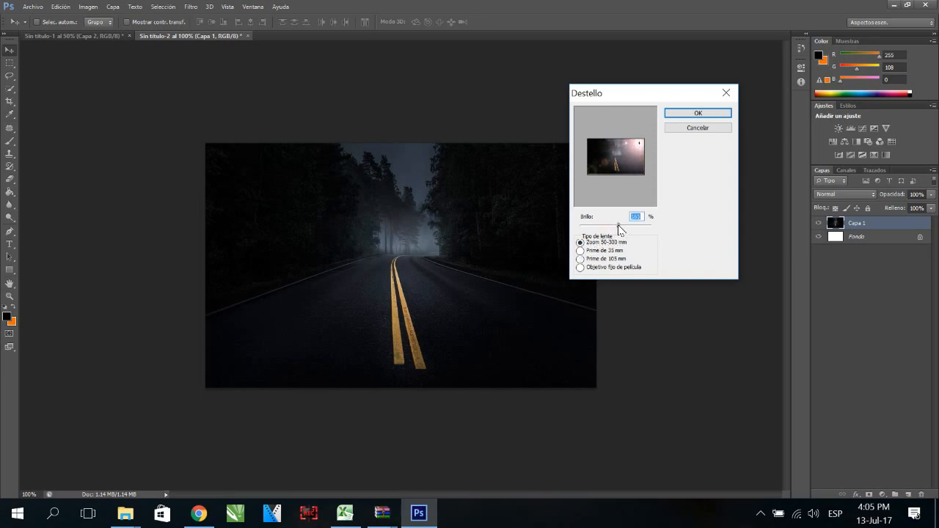
left_click(682, 115)
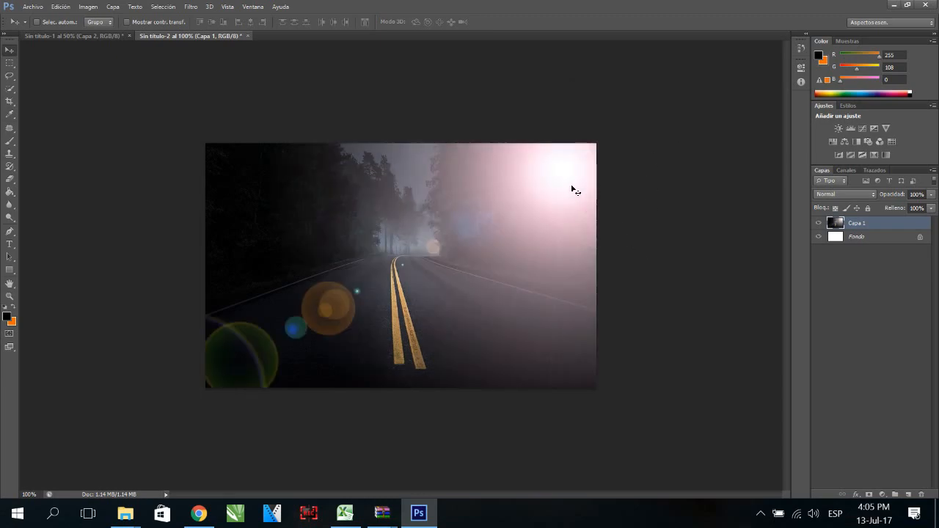
mouse_move(575, 190)
left_mouse_down()
mouse_move(567, 179)
mouse_move(575, 191)
left_mouse_up()
key("ctrl+z")
Start Lighting Effects on the road image, stretch the spotlight to the image's upper-right corner and enlarge its hotspot.
left_click(234, 7)
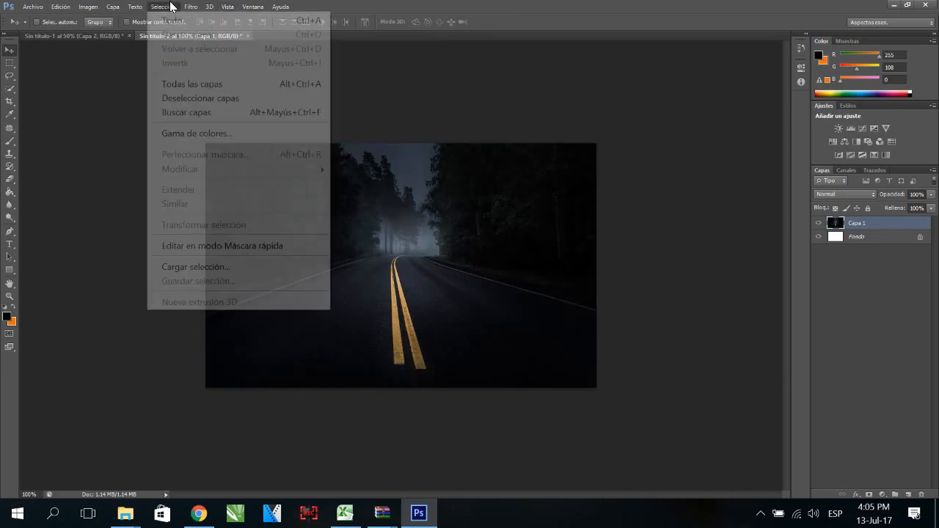
mouse_move(231, 214)
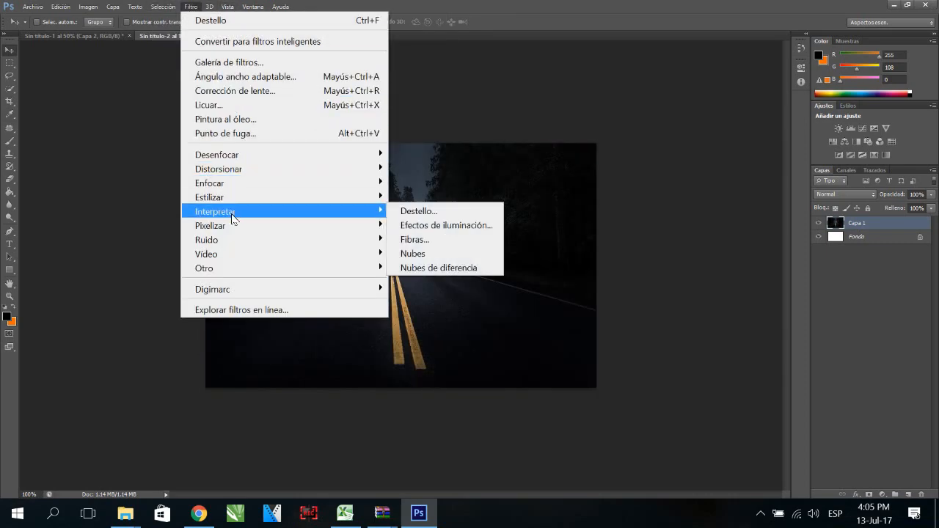
left_click(420, 226)
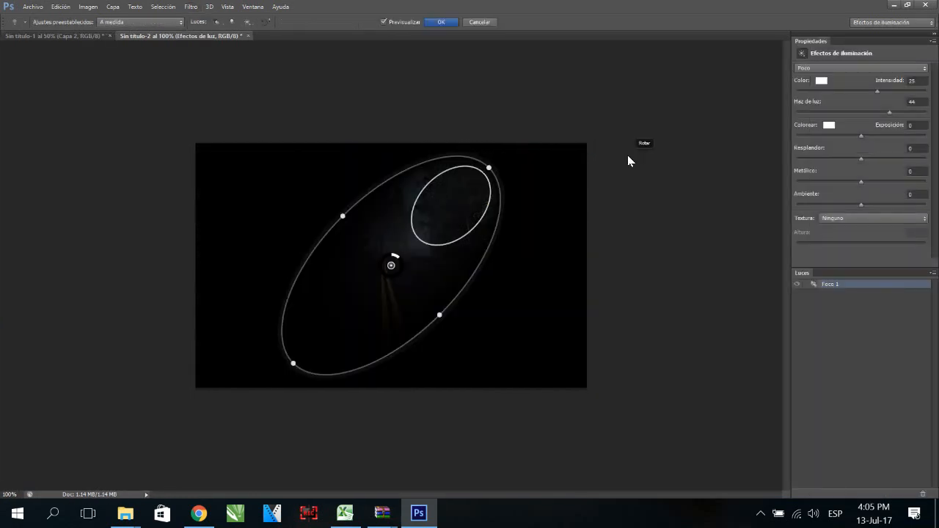
left_click_drag(492, 170, 591, 148)
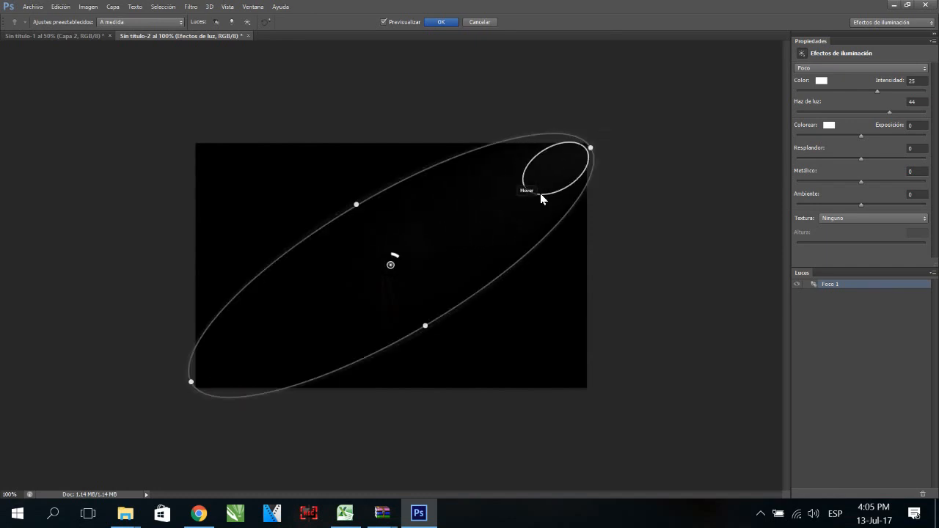
left_click_drag(540, 193, 456, 232)
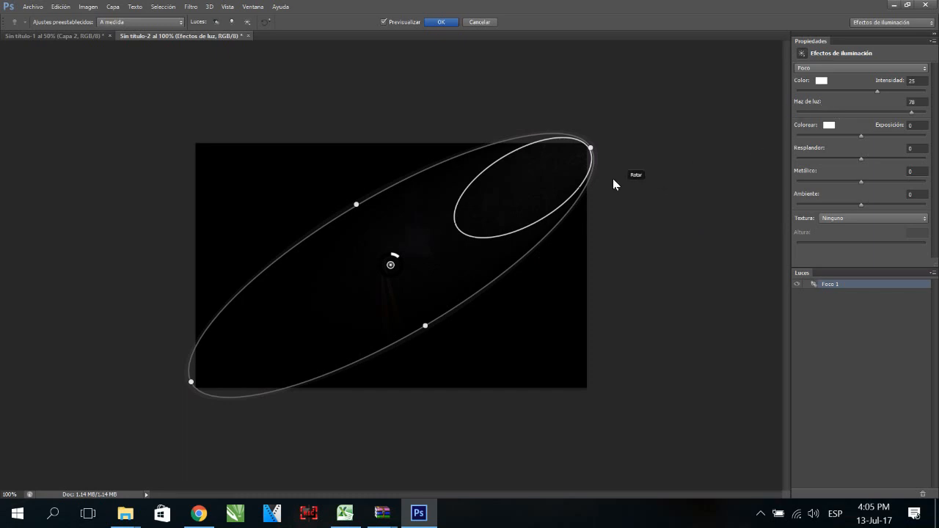
Raise the spotlight's intensity to about 85, and reposition and widen its ellipse across the road image.
mouse_move(553, 182)
left_mouse_down()
mouse_move(538, 185)
mouse_move(550, 179)
left_mouse_up()
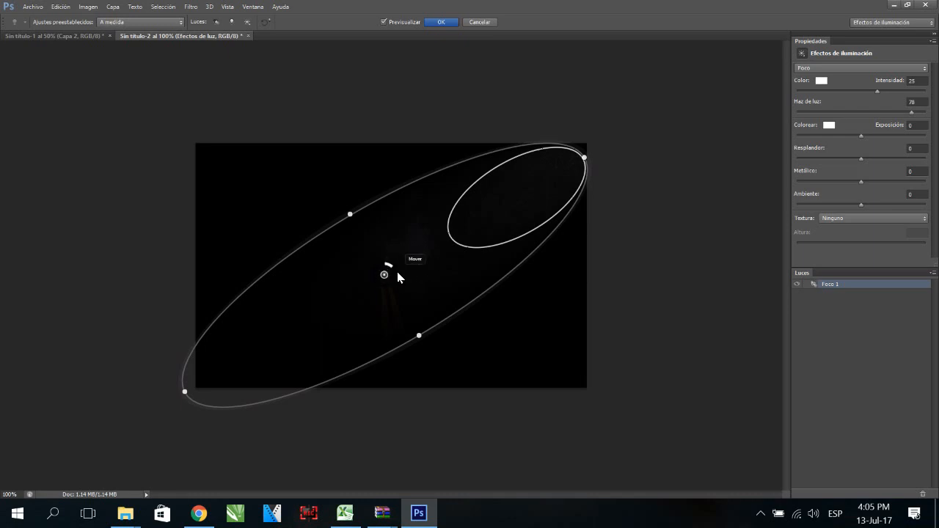
mouse_move(389, 266)
left_mouse_down()
mouse_move(380, 280)
mouse_move(389, 281)
mouse_move(370, 276)
mouse_move(390, 282)
left_mouse_up()
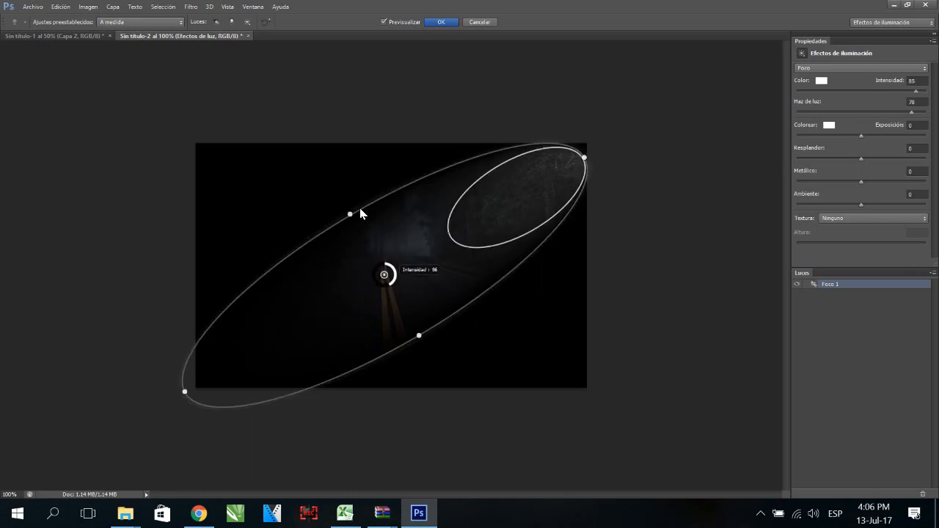
left_click_drag(351, 214, 343, 189)
left_click_drag(592, 174, 589, 150)
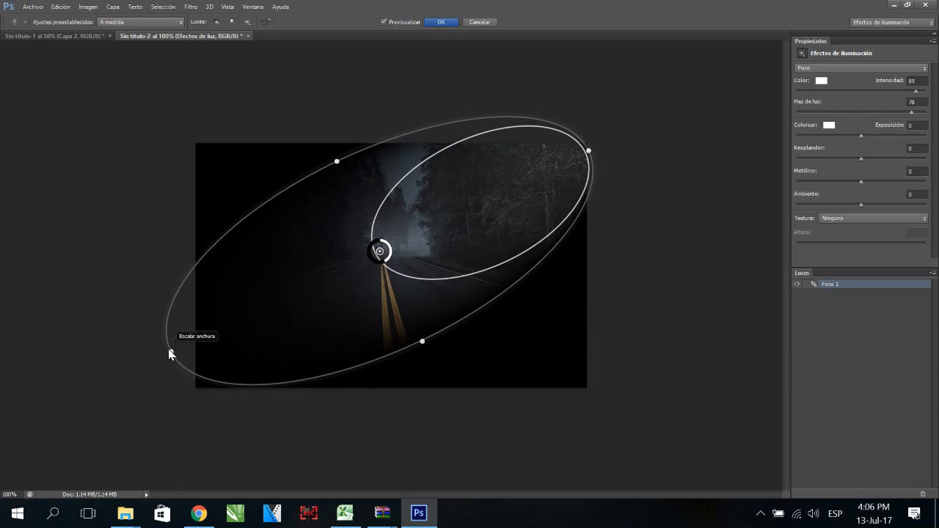
Shorten and narrow the spotlight ellipse, and rotate it so the hotspot points to the image's lower-right corner.
left_click_drag(169, 351, 208, 368)
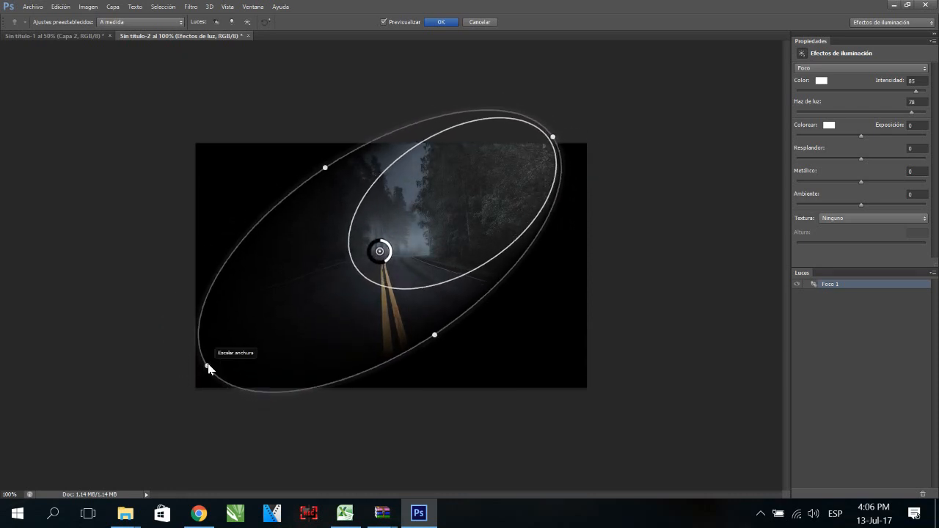
left_click_drag(434, 336, 414, 295)
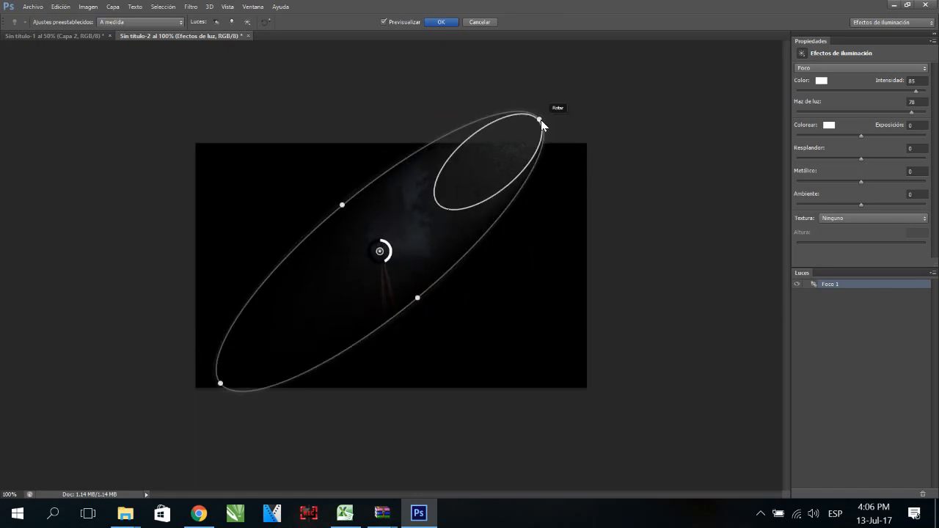
left_click_drag(542, 121, 604, 386)
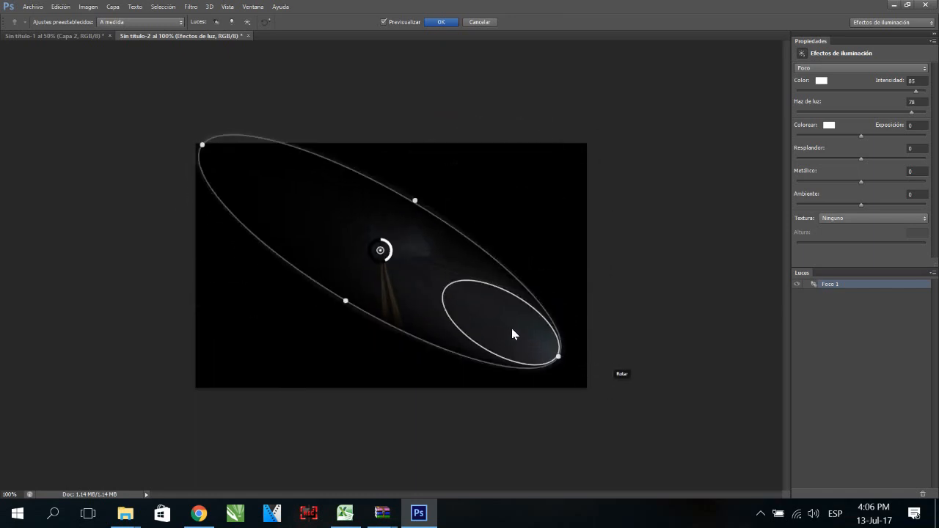
Move the spotlight toward the image's lower-right corner, widen its ellipse and reduce its hotspot to about 43.
left_click_drag(512, 328, 544, 356)
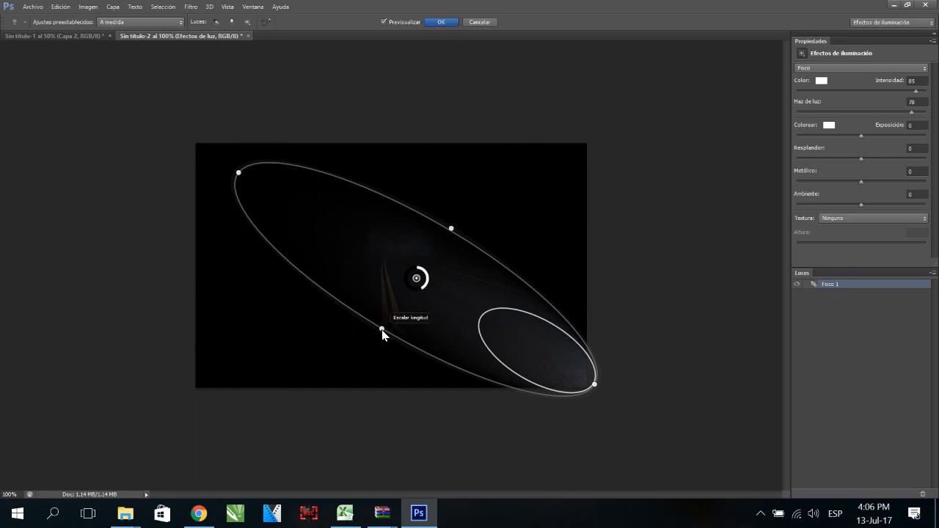
left_click_drag(383, 331, 365, 352)
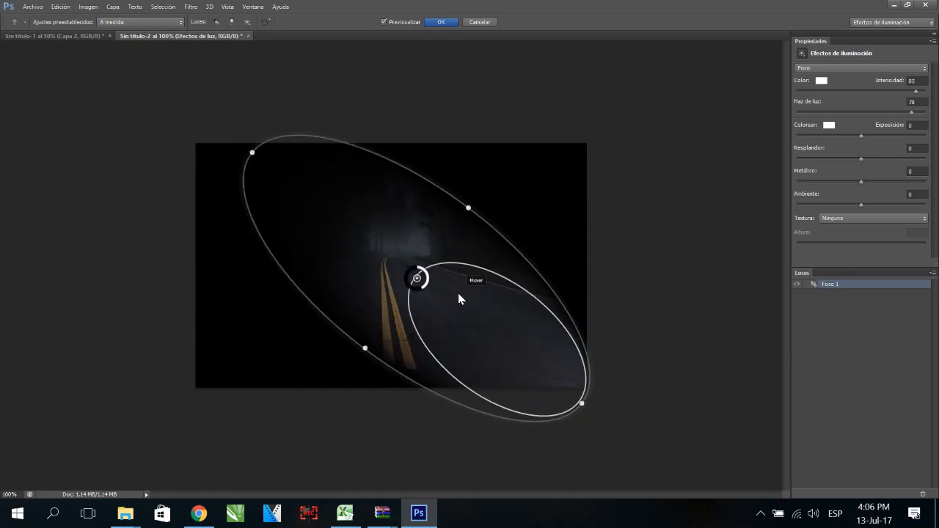
left_click_drag(435, 274, 577, 349)
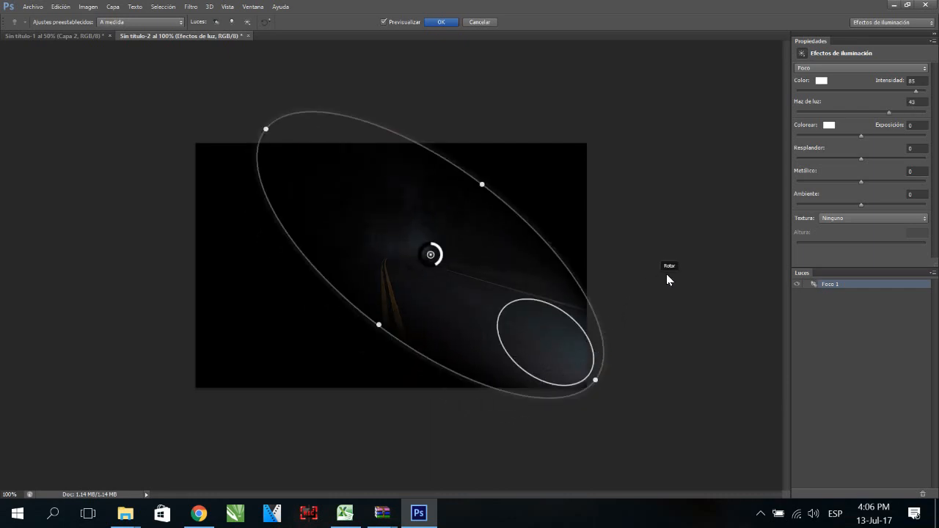
Change the spotlight's color to light green (#7cff7c).
left_click(821, 79)
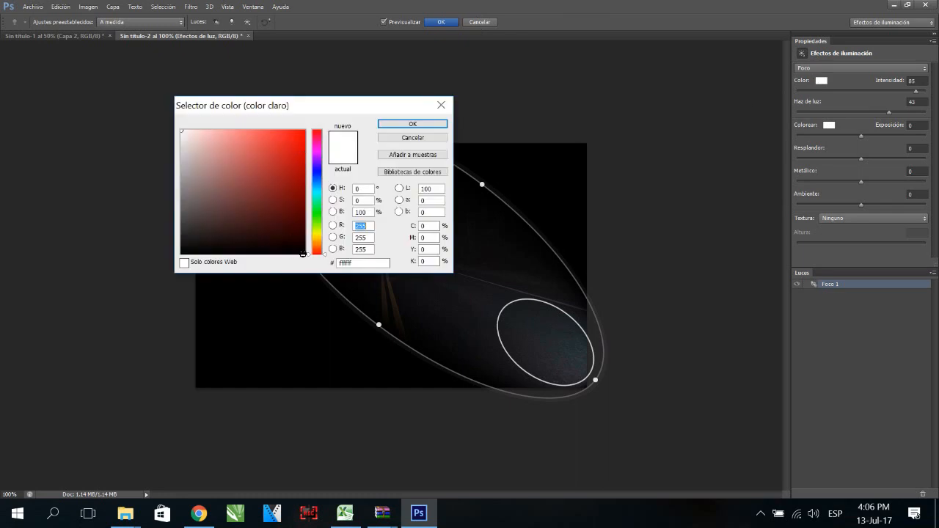
left_click(317, 212)
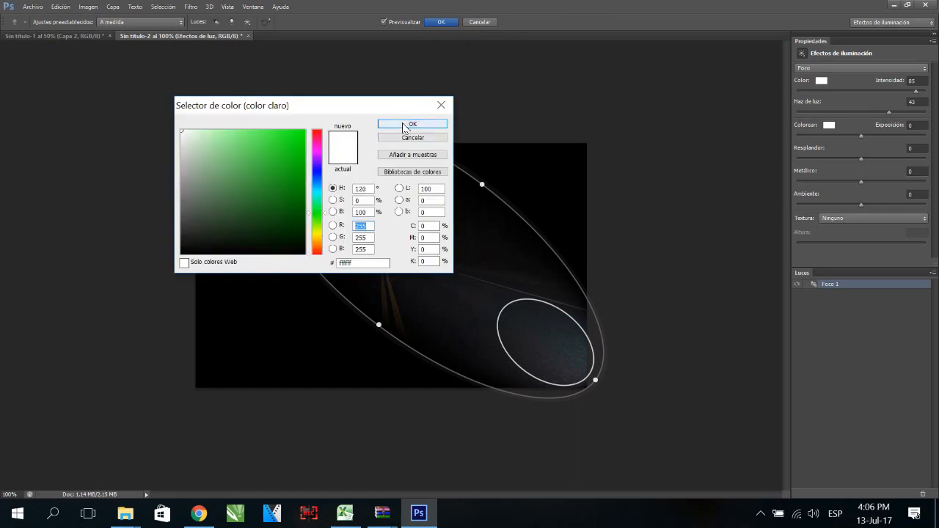
left_click(294, 183)
left_click_drag(284, 144, 246, 129)
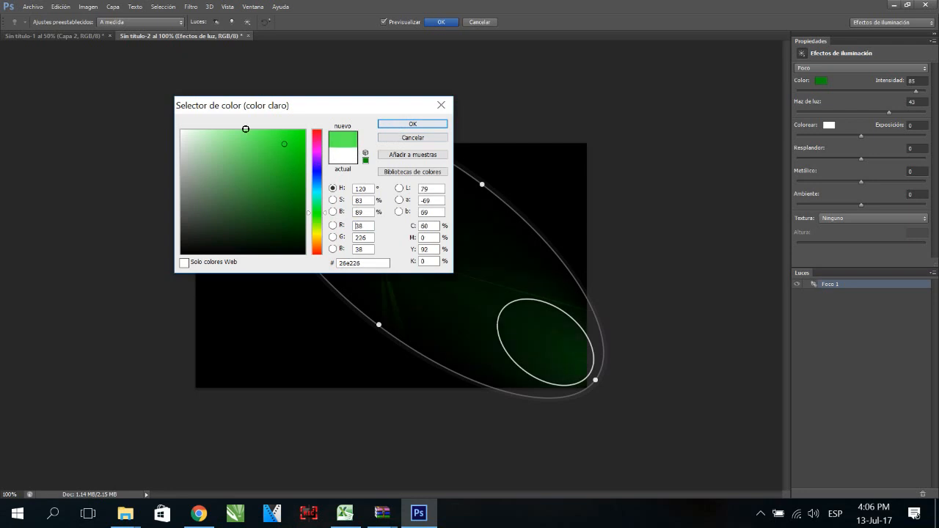
left_click(430, 125)
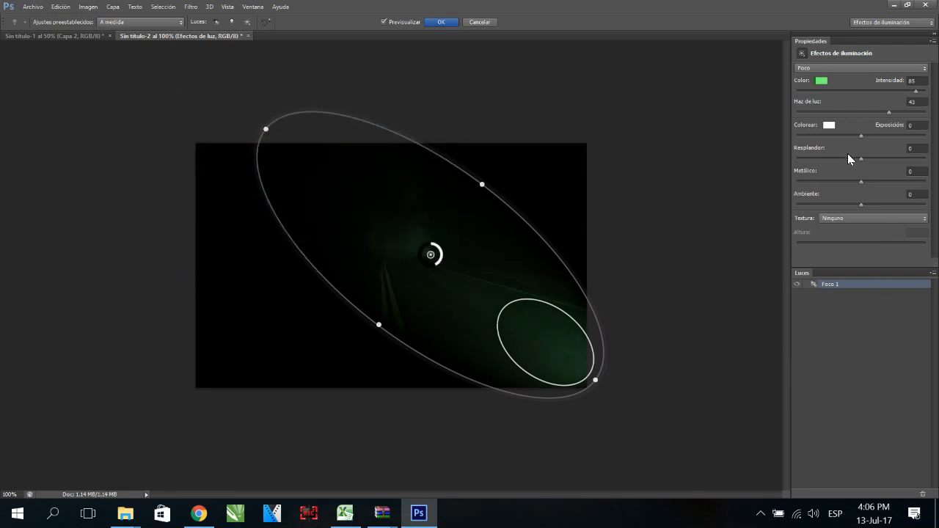
Set the lighting effect's gloss to 100, metallic to 36 and ambience to 41.
left_click_drag(859, 160, 935, 169)
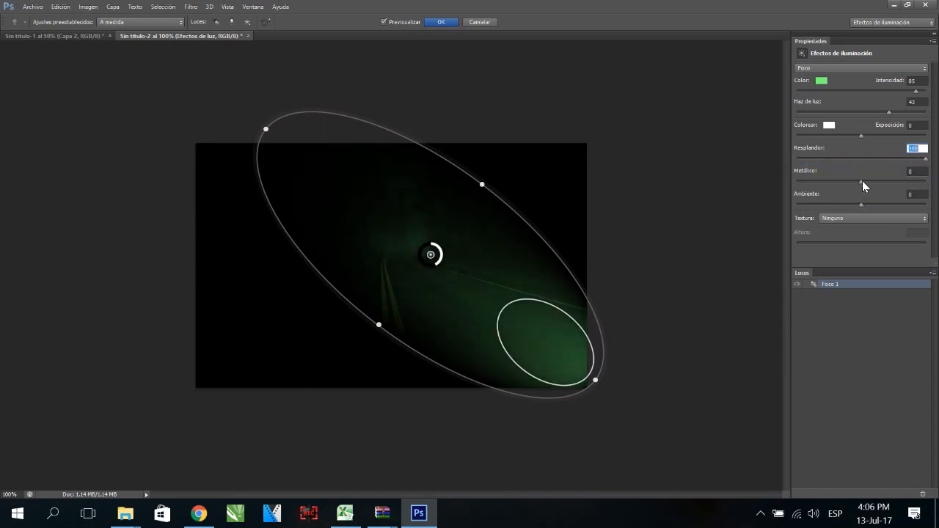
left_click_drag(863, 186, 890, 208)
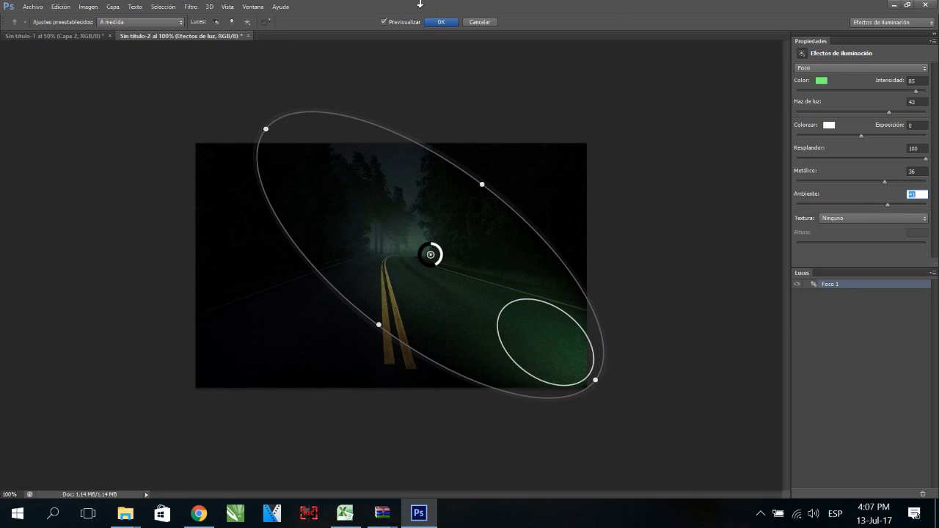
Switch the light type to Puntual, lower its ambience to -66 and position it above the road's vanishing point.
left_click(843, 68)
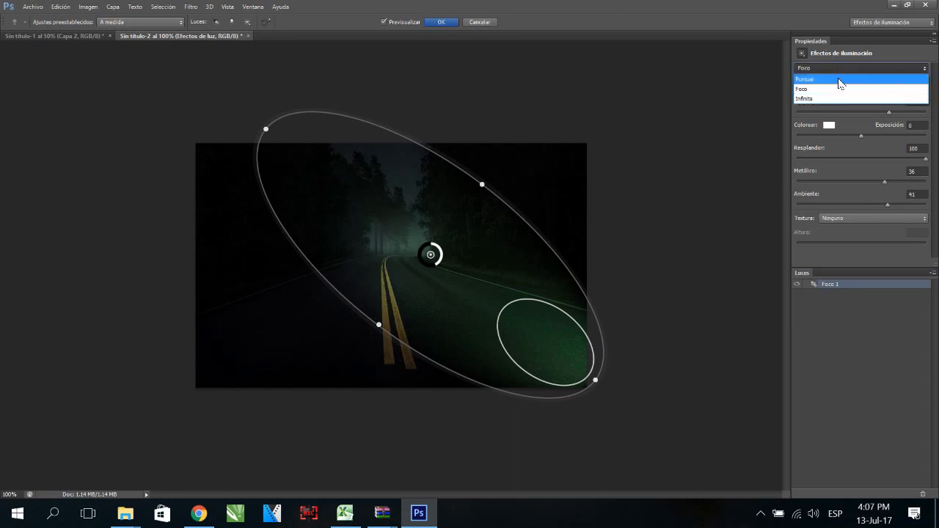
left_click(840, 79)
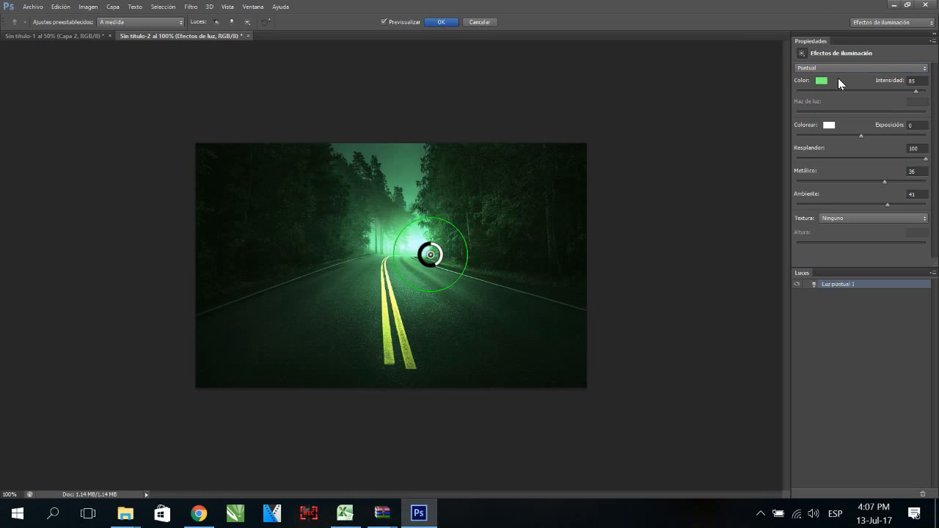
left_click_drag(424, 229, 557, 153)
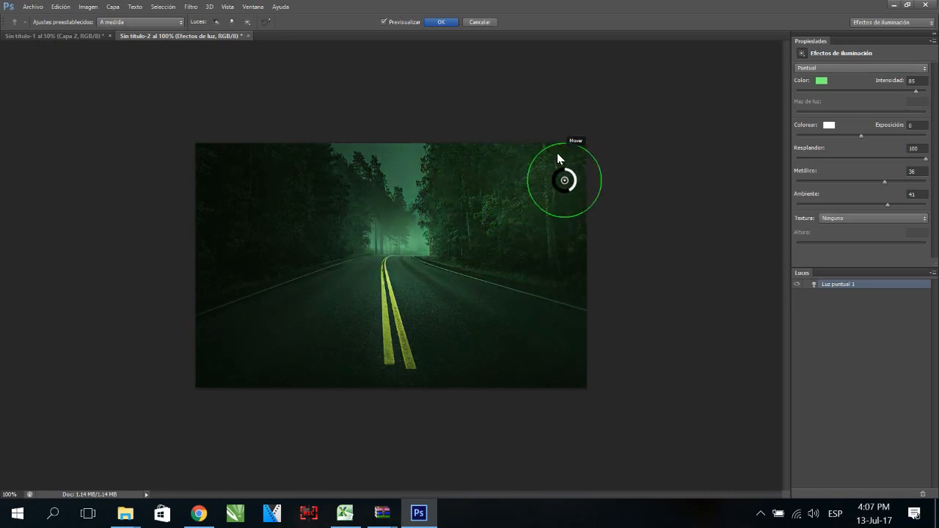
left_click_drag(888, 208, 818, 206)
left_click_drag(575, 183, 389, 248)
Switch the light type to Infinita, swing its direction toward the image's right side and set its intensity to about 39.
left_click(828, 68)
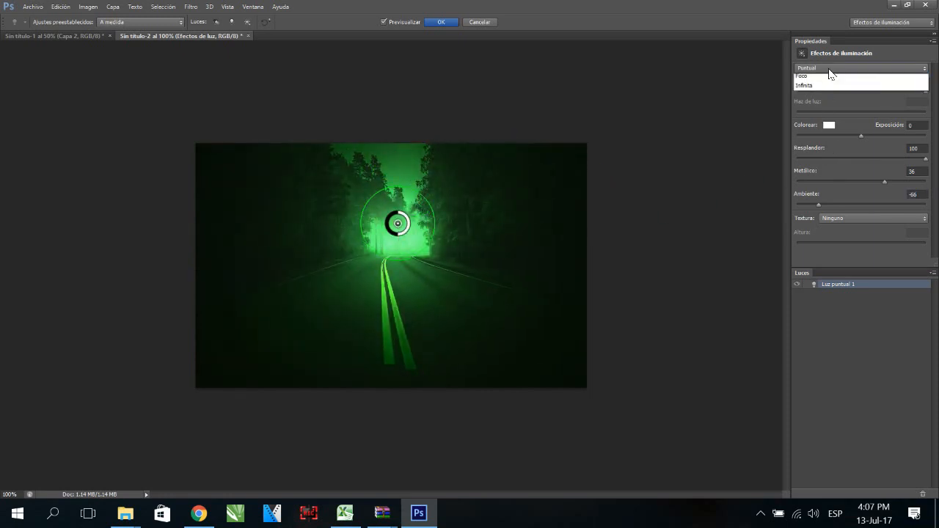
left_click(827, 96)
left_click_drag(405, 258, 435, 223)
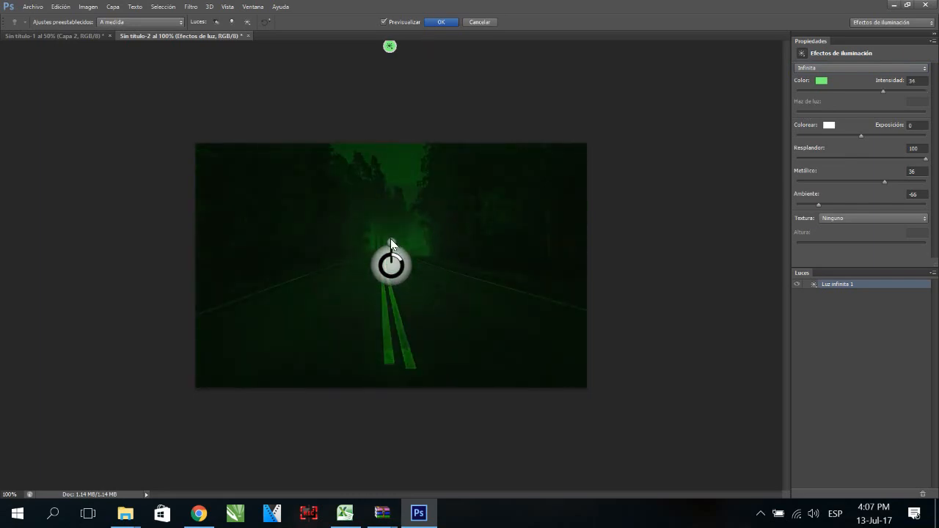
left_click_drag(392, 243, 508, 228)
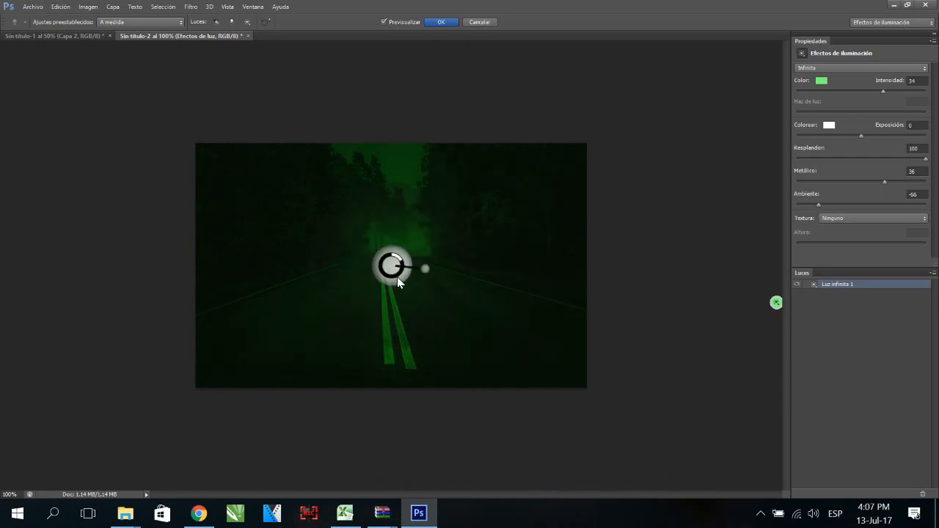
mouse_move(396, 277)
left_mouse_down()
mouse_move(391, 283)
mouse_move(384, 273)
mouse_move(404, 267)
left_mouse_up()
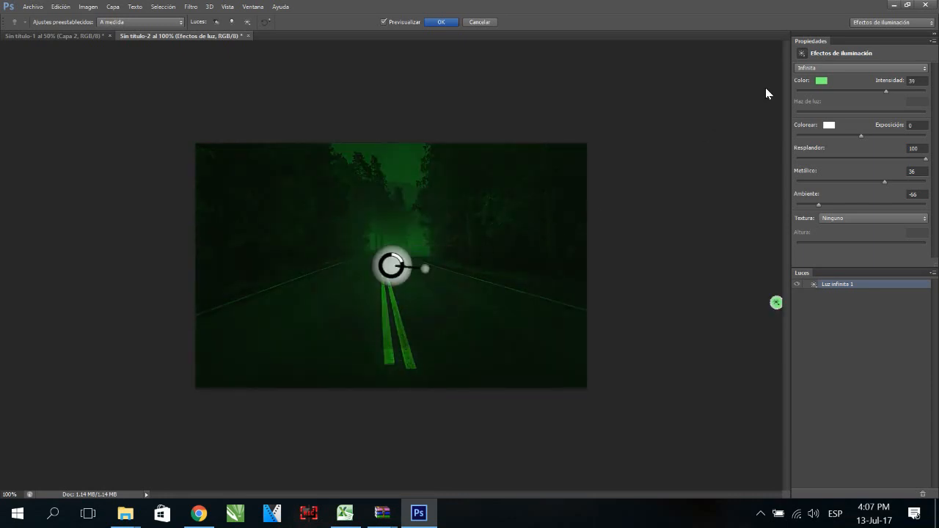
Change the infinite light's color to cyan with hue 184 and apply the lighting effects to the road image.
left_click(825, 81)
left_click(316, 191)
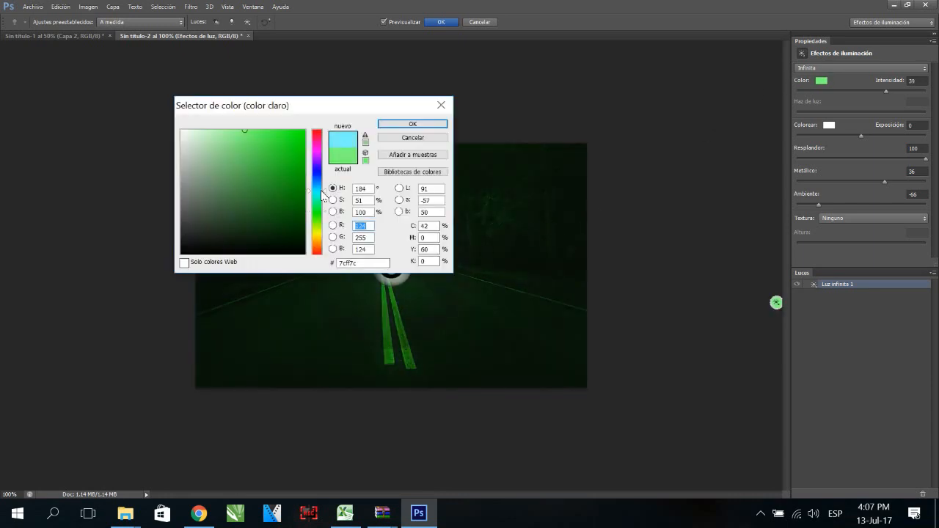
left_click(413, 124)
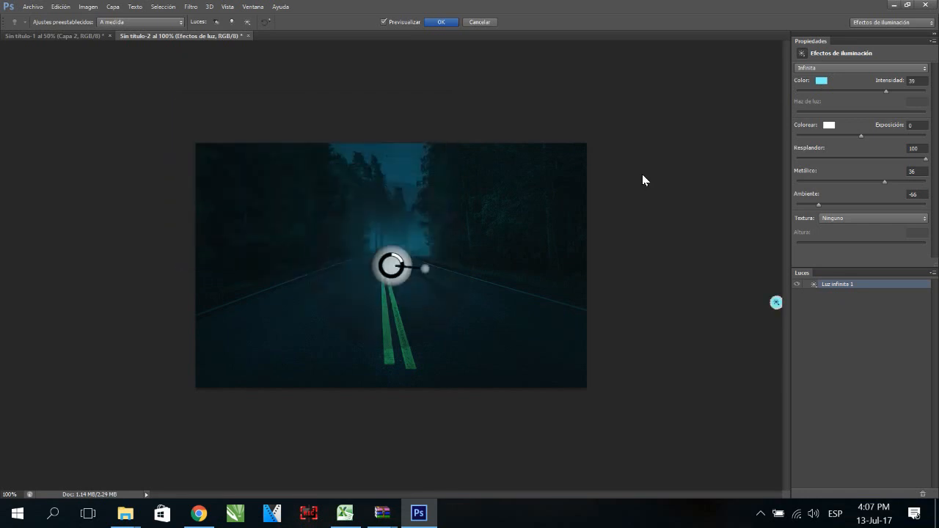
left_click(441, 22)
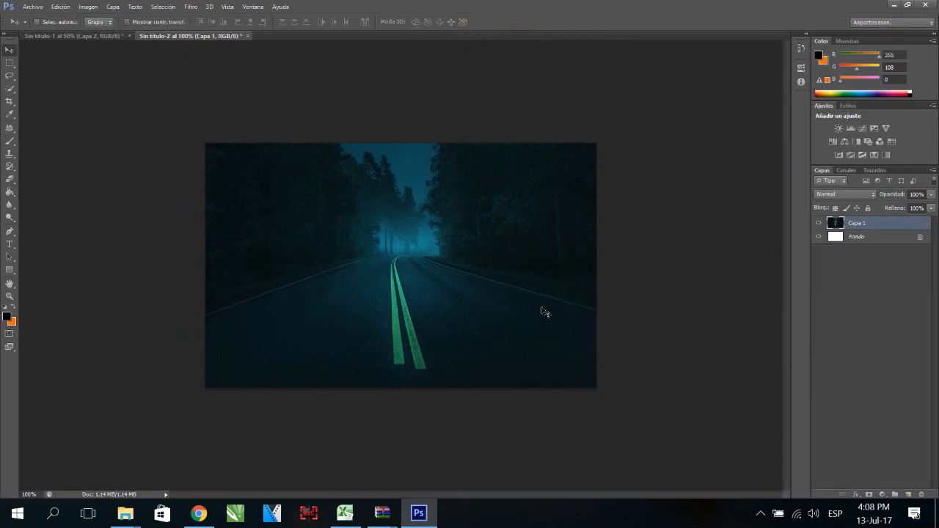
Switch to Chrome to view the original night road photo for comparison, and return to Photoshop.
left_click(199, 514)
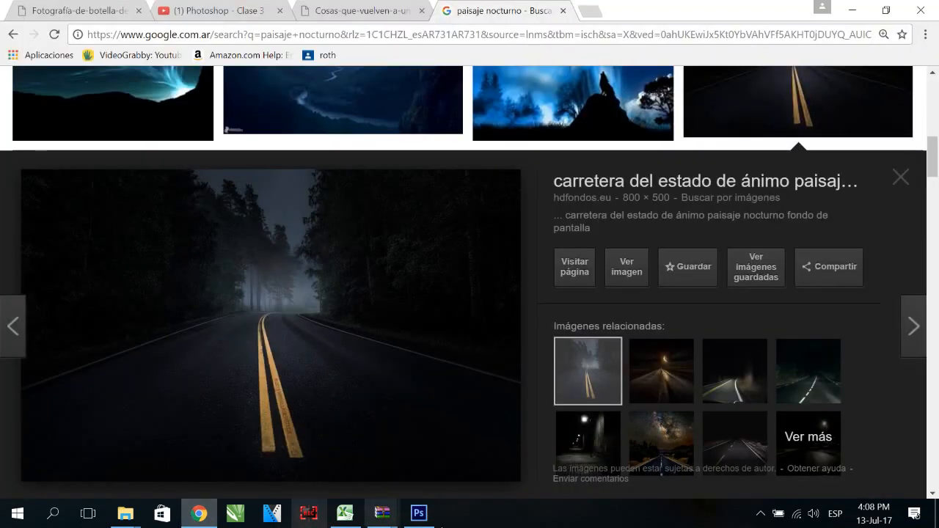
left_click(432, 520)
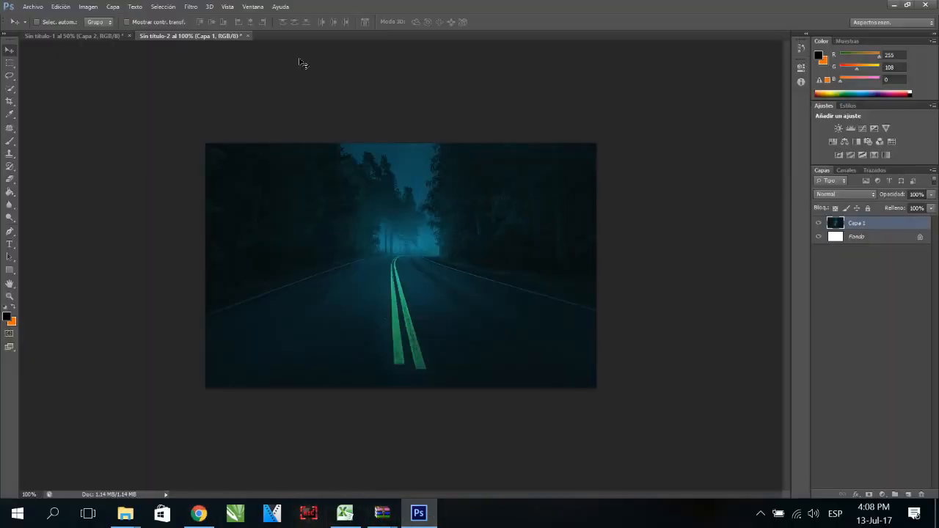
Apply the Clouds render filter to the road layer and shift the layer down within the canvas.
left_click(191, 6)
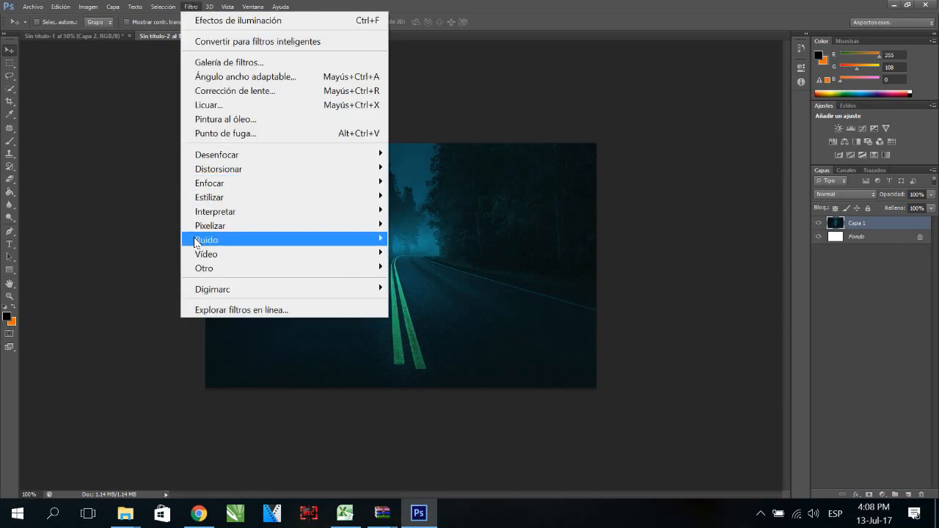
mouse_move(203, 216)
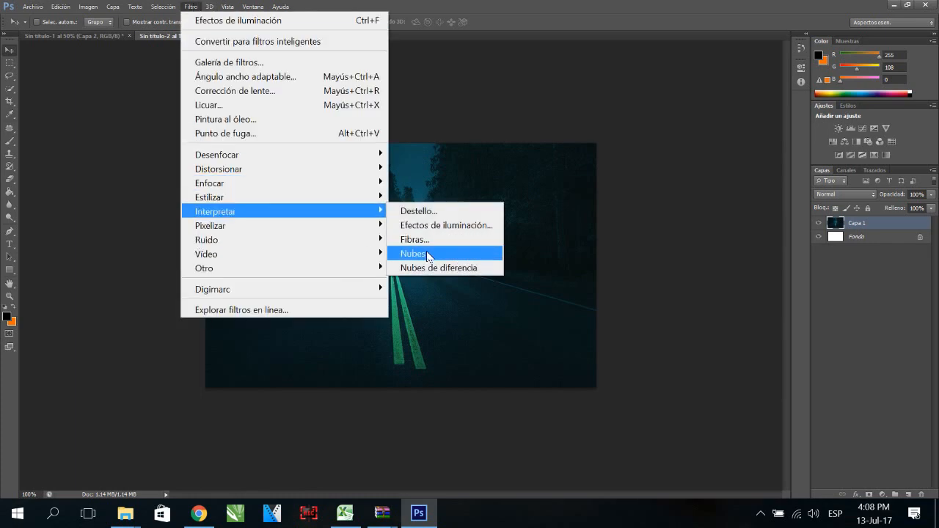
left_click(428, 256)
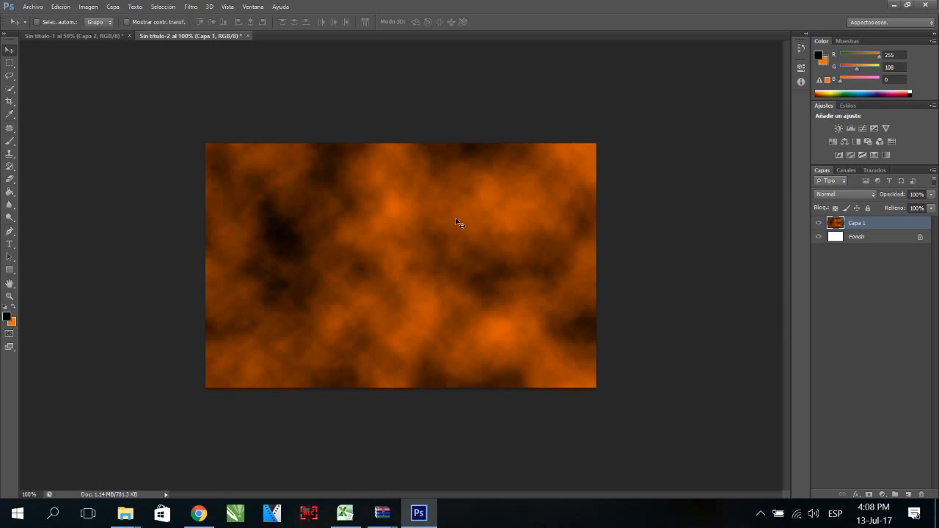
left_click_drag(450, 215, 458, 286)
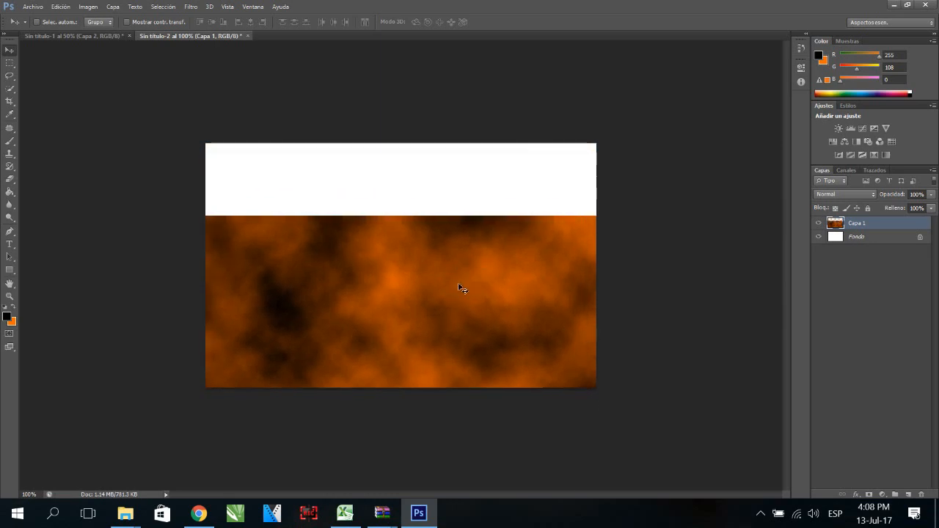
Undo the layer shift and the Clouds filter to restore the lit road image.
key("ctrl+z")
key("ctrl+z")
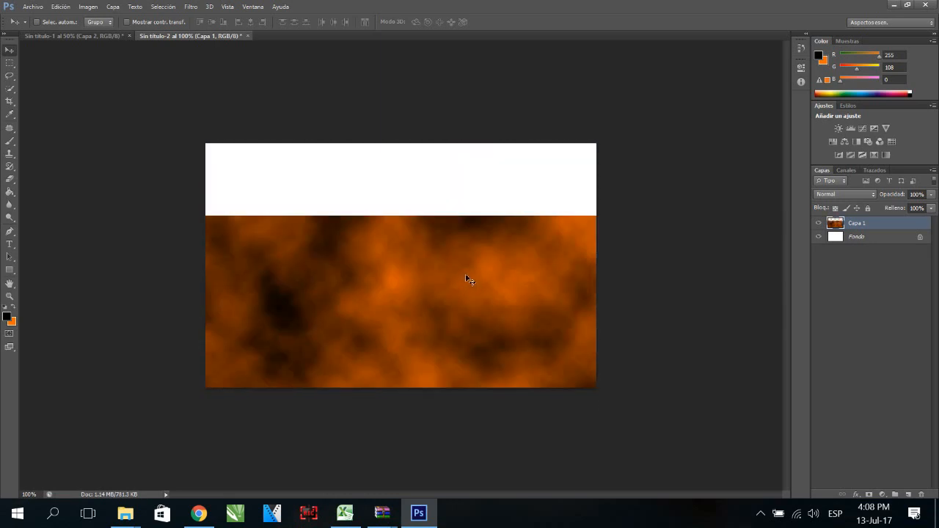
key("ctrl+alt+z")
key("ctrl+alt+z")
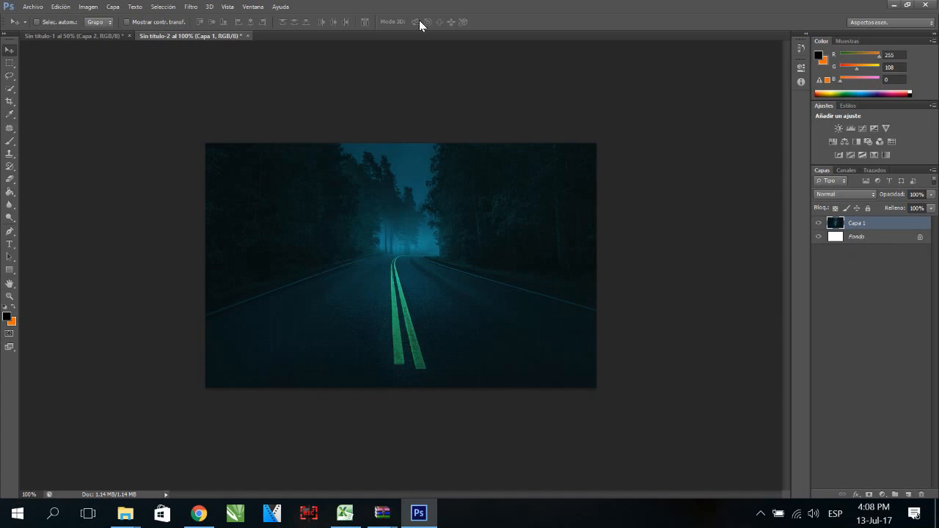
left_click(191, 7)
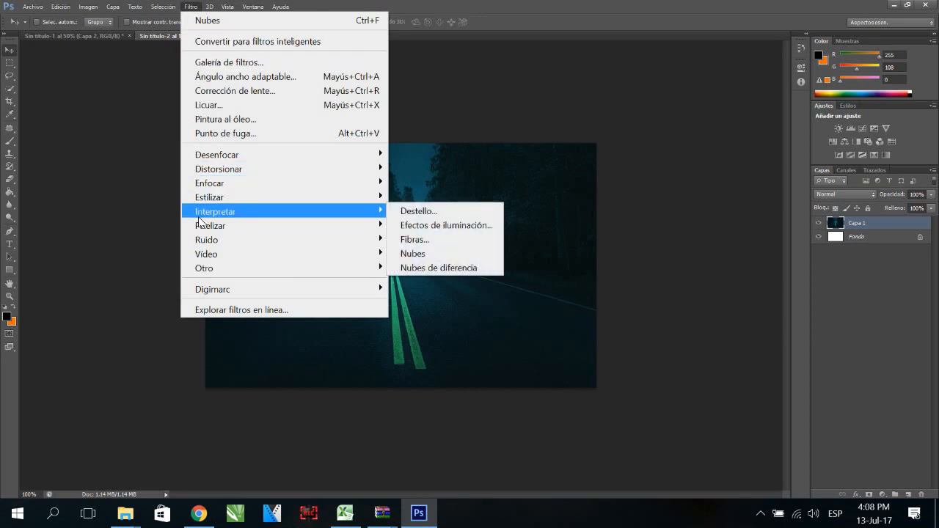
mouse_move(231, 213)
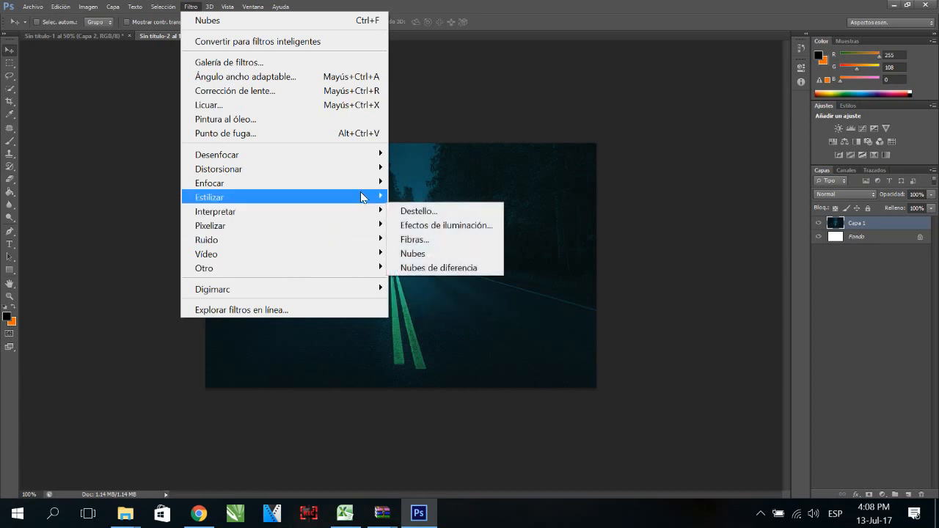
left_click(543, 3)
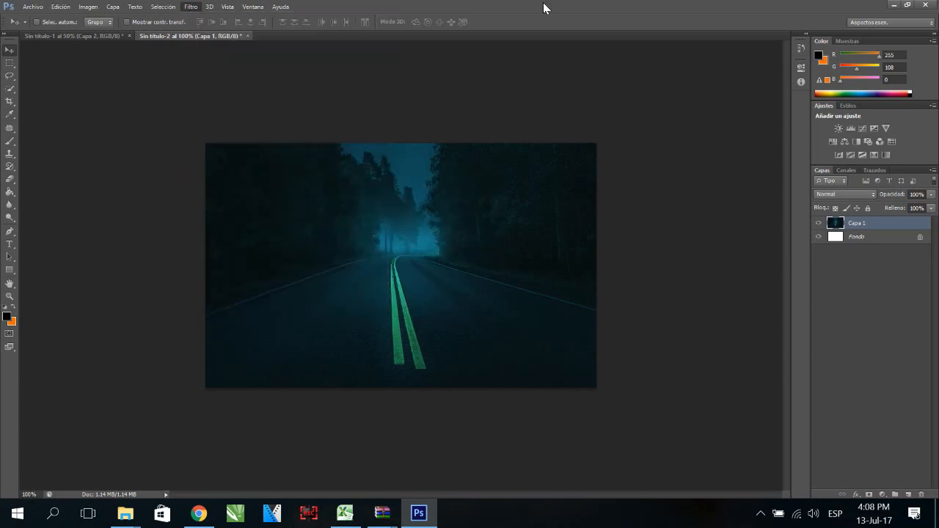